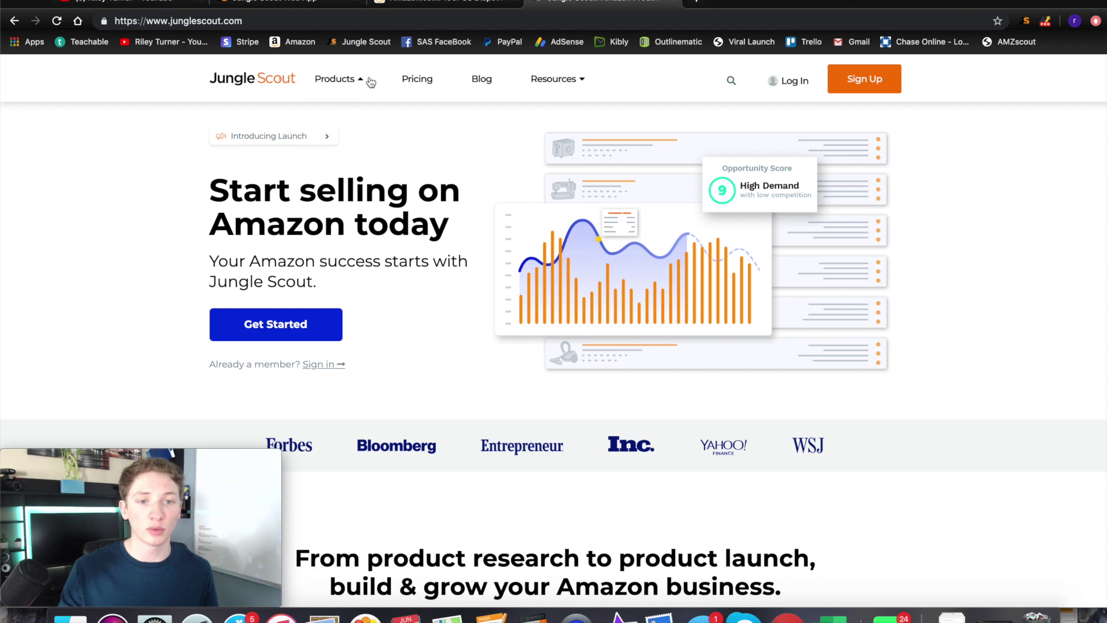
Step: Open the Jungle Scout Web App product page and examine its subscription plans
{"action": "mouse_move", "coordinate": [360, 81]}
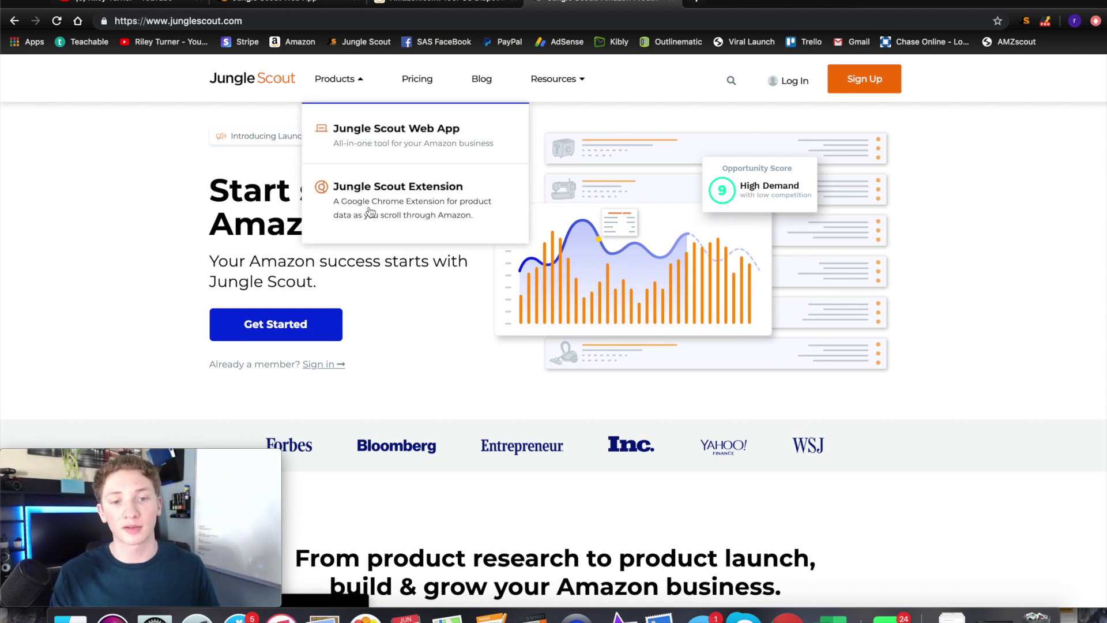
{"action": "left_click", "coordinate": [405, 136]}
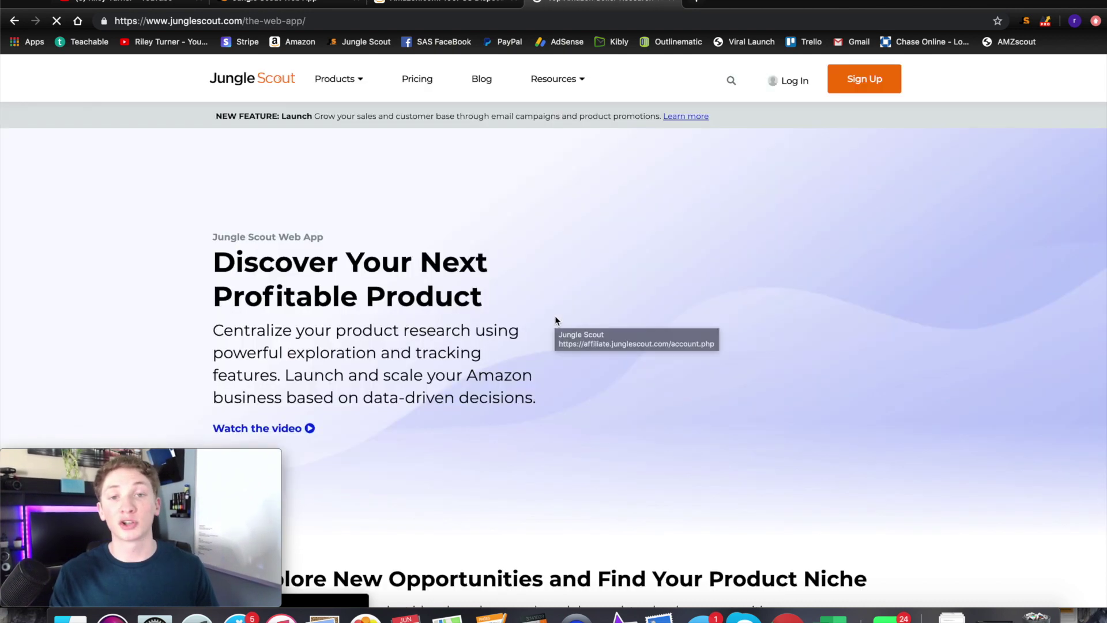
{"action": "scroll", "coordinate": [555, 320], "scroll_direction": "down", "scroll_amount": 10}
{"action": "scroll", "coordinate": [555, 320], "scroll_direction": "down", "scroll_amount": 20}
{"action": "scroll", "coordinate": [555, 317], "scroll_direction": "down", "scroll_amount": 15}
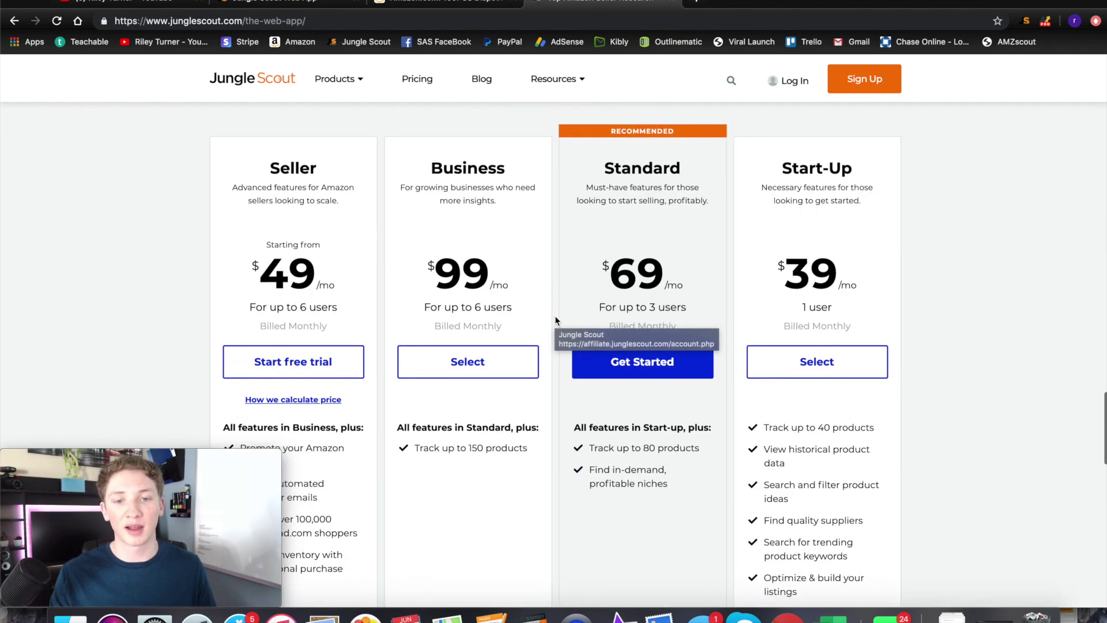
{"action": "scroll", "coordinate": [623, 315], "scroll_direction": "up", "scroll_amount": 1}
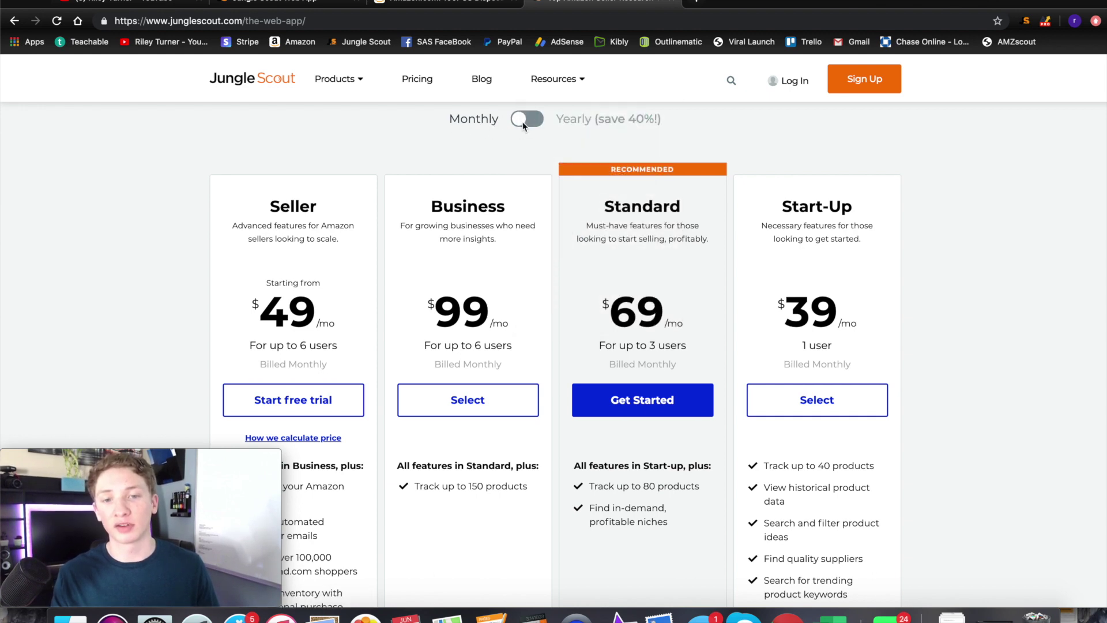
Step: Show the yearly prices of the Web App plans for comparison and return to monthly billing
{"action": "left_click", "coordinate": [522, 122]}
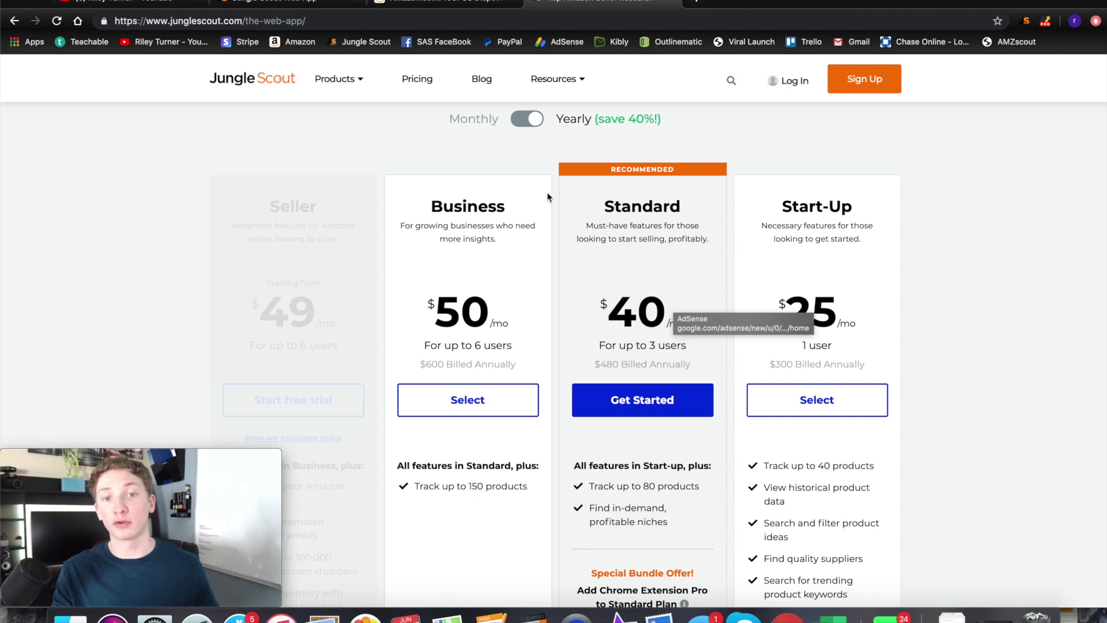
{"action": "left_click", "coordinate": [521, 119]}
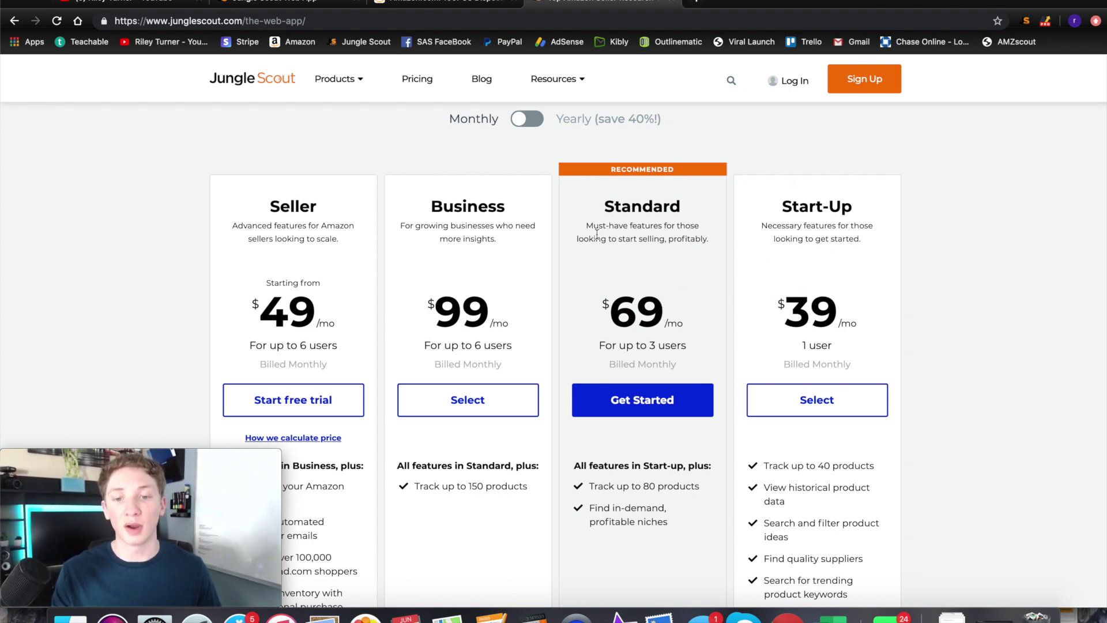
{"action": "scroll", "coordinate": [577, 259], "scroll_direction": "up", "scroll_amount": 3}
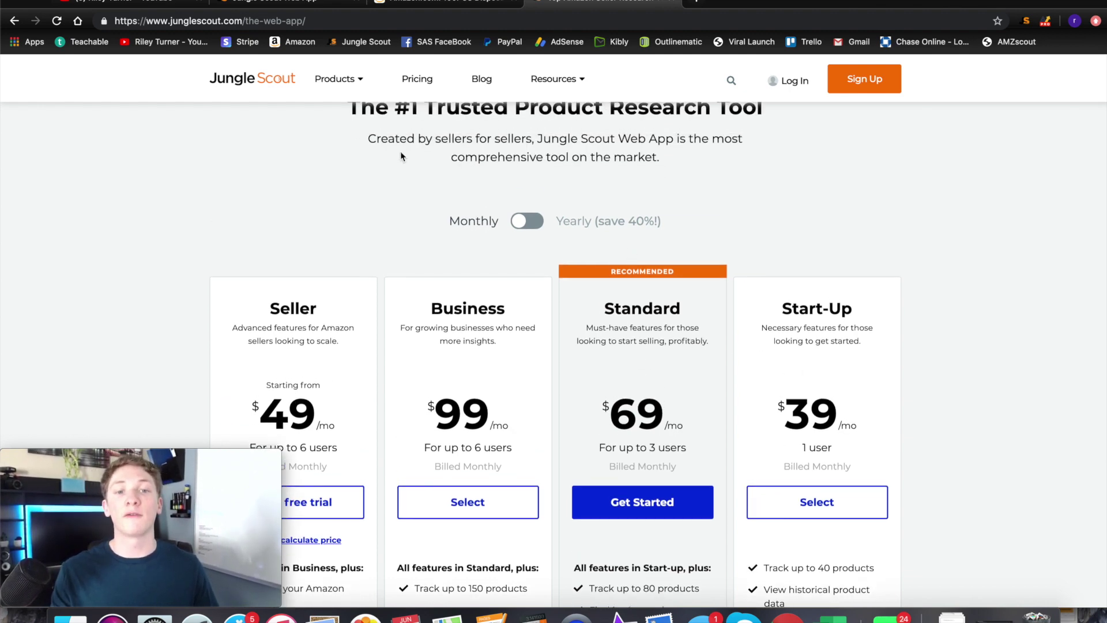
Step: Open the Jungle Scout Extension product page and look through its description of the Chrome extension
{"action": "left_click", "coordinate": [385, 203]}
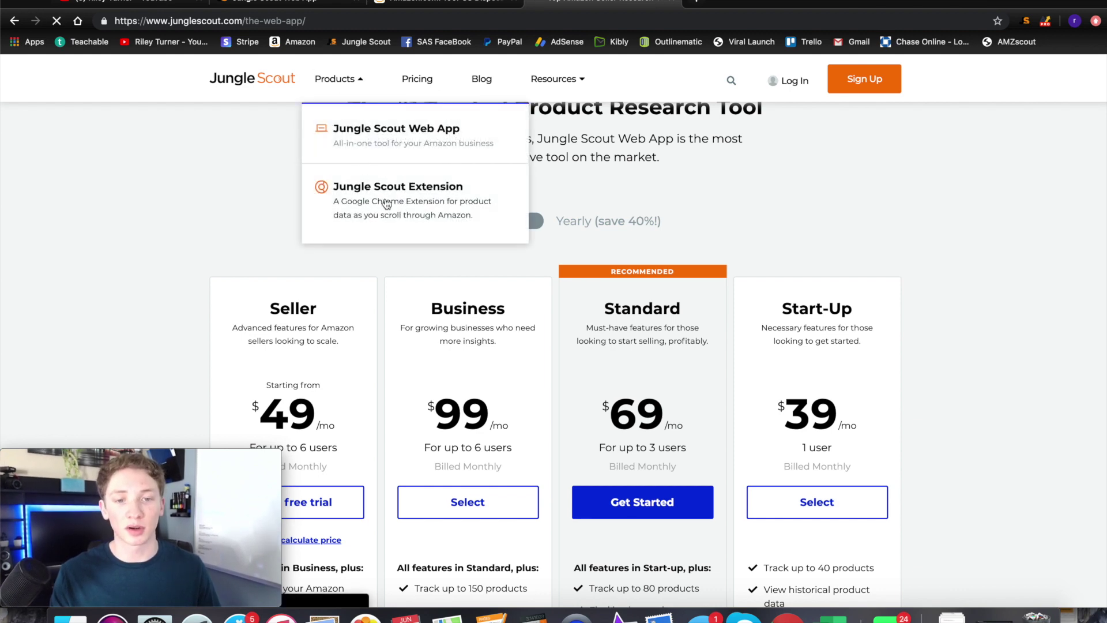
{"action": "left_click", "coordinate": [418, 220]}
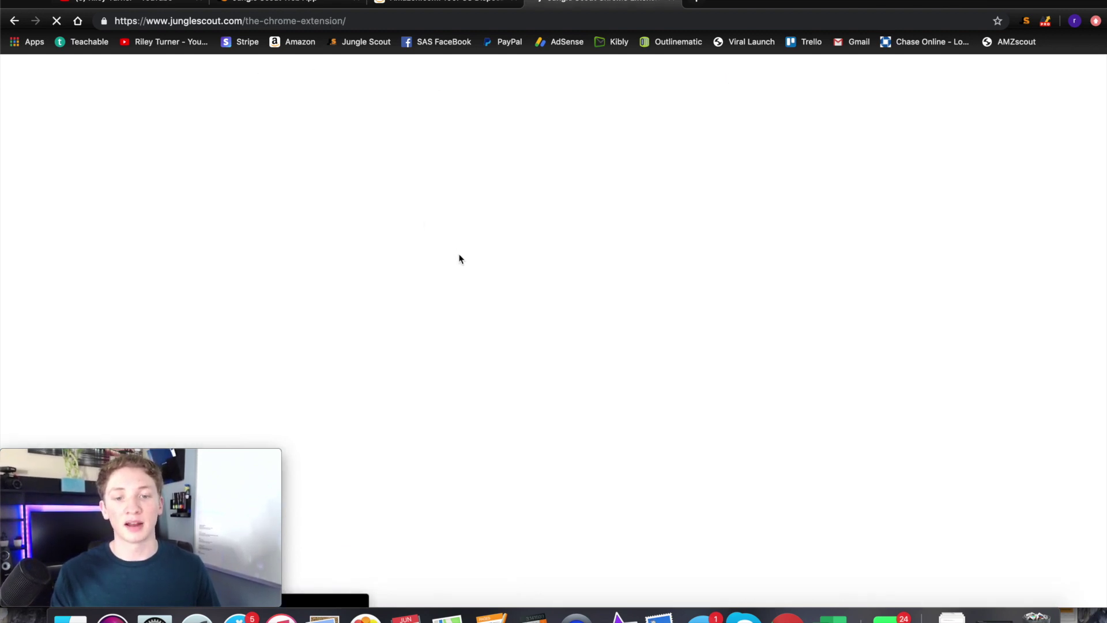
{"action": "scroll", "coordinate": [542, 413], "scroll_direction": "down", "scroll_amount": 15}
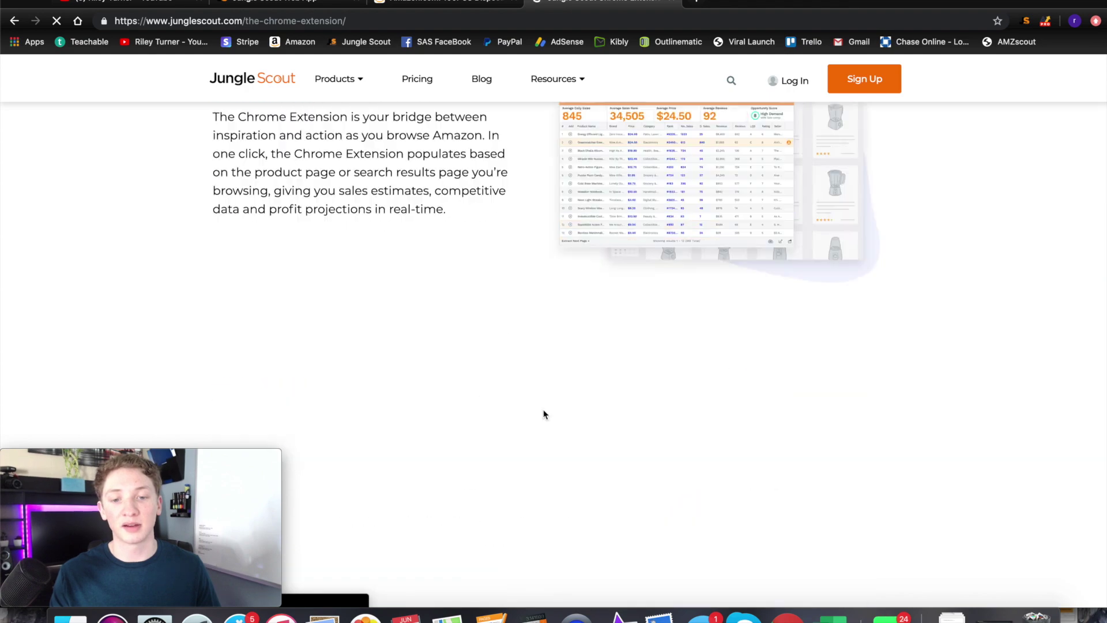
{"action": "scroll", "coordinate": [543, 414], "scroll_direction": "down", "scroll_amount": 7}
{"action": "scroll", "coordinate": [543, 414], "scroll_direction": "up", "scroll_amount": 4}
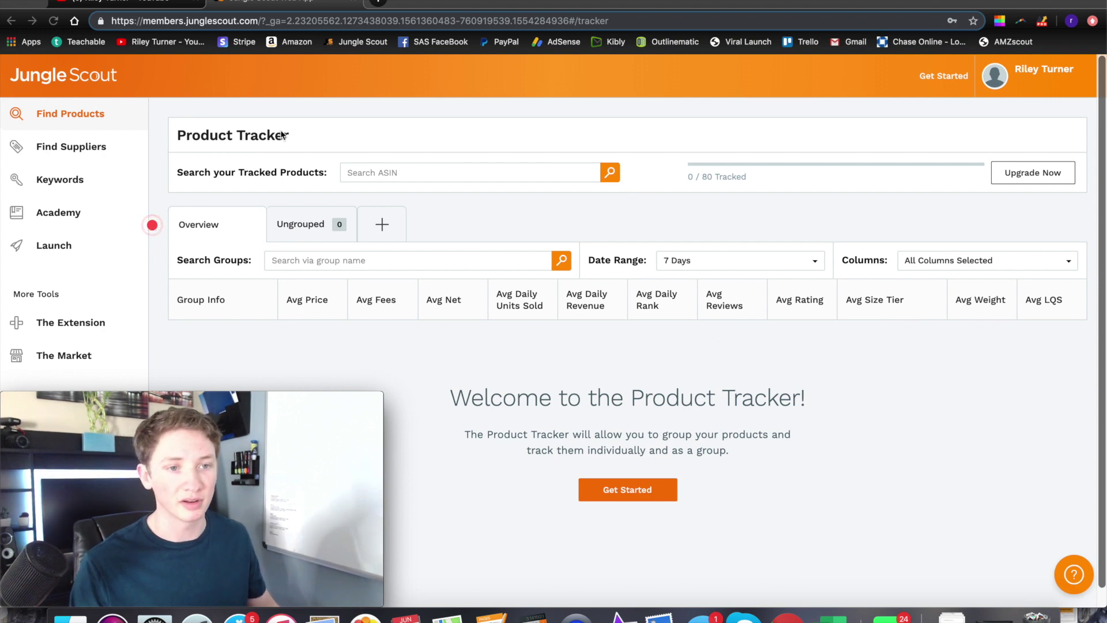
Step: Open the Product Database in the members area and view the Amazon marketplaces it supports
{"action": "left_click", "coordinate": [77, 114]}
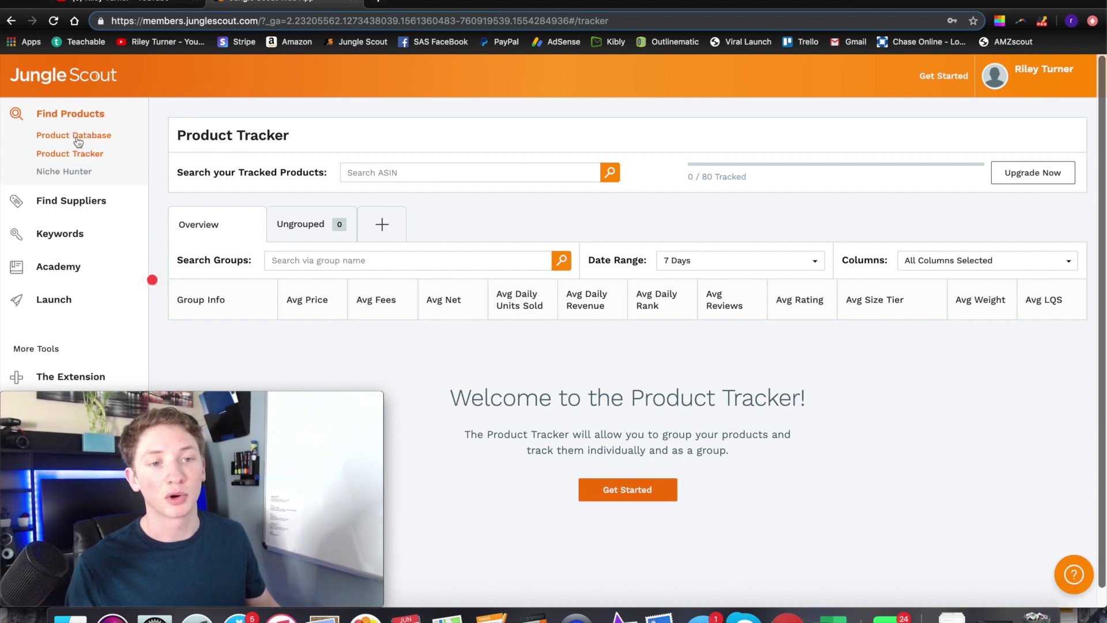
{"action": "left_click", "coordinate": [89, 137]}
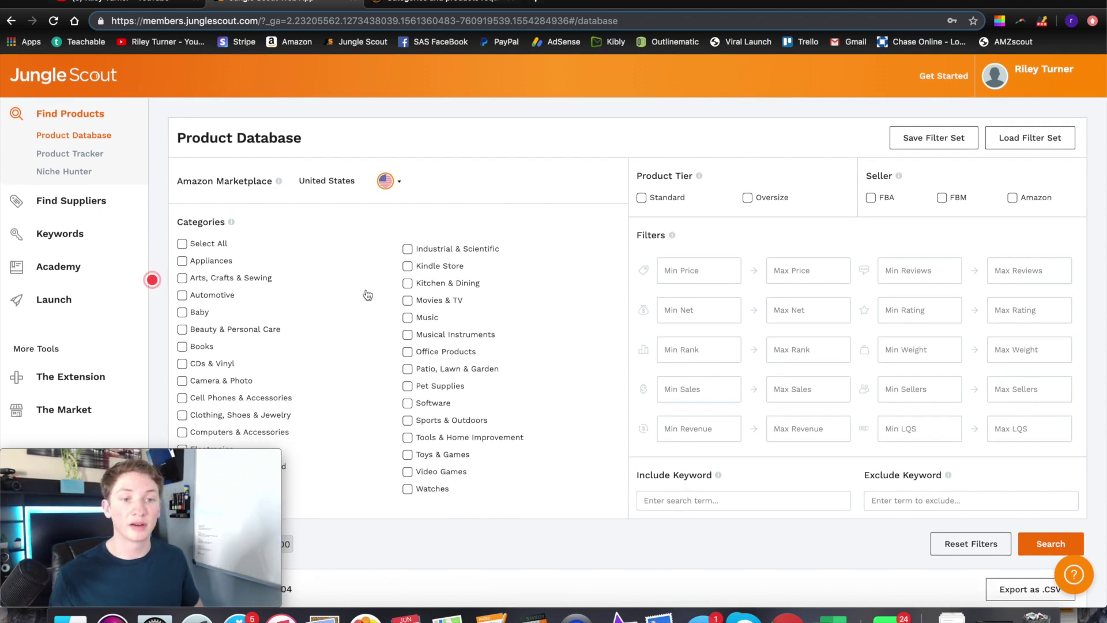
{"action": "left_click", "coordinate": [400, 183]}
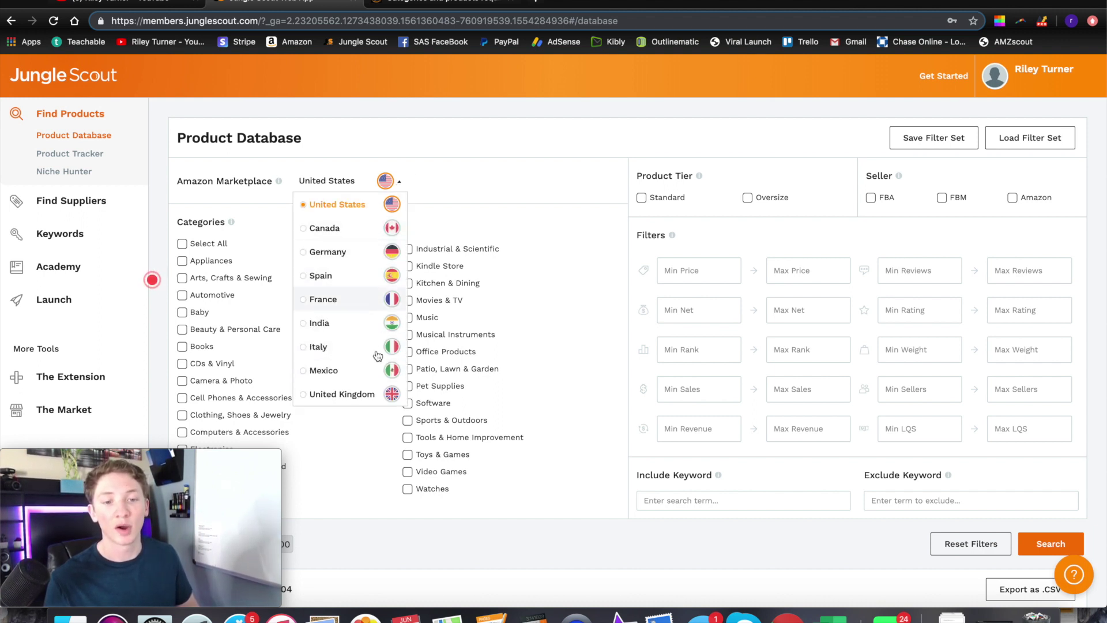
{"action": "left_click", "coordinate": [467, 223]}
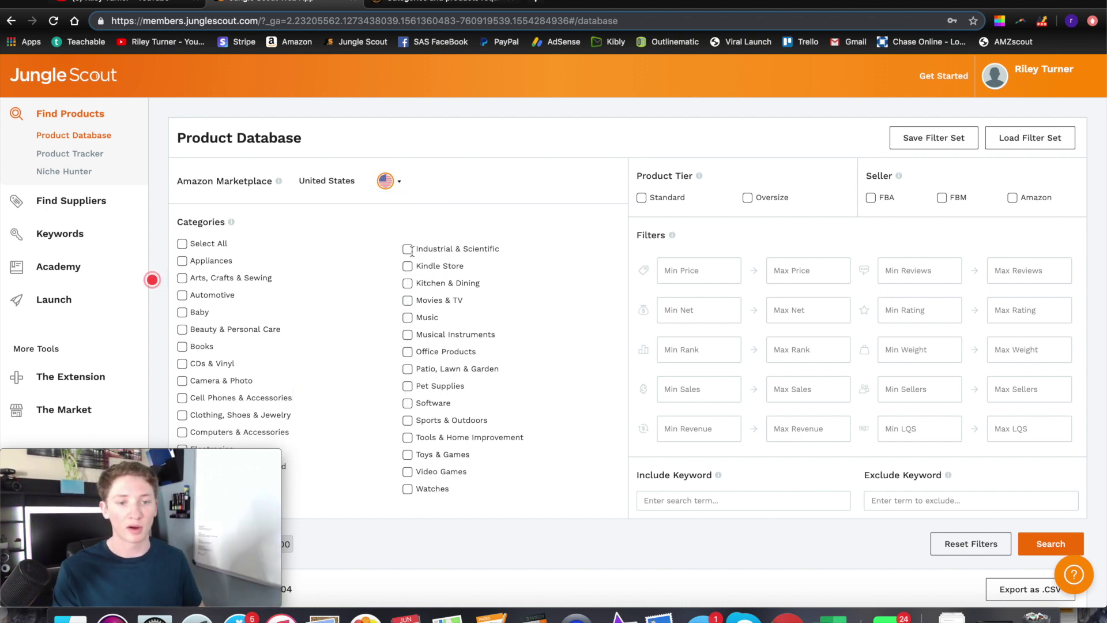
Step: Switch to Amazon Seller Central and read the help article on categories and products requiring approval
{"action": "scroll", "coordinate": [409, 259], "scroll_direction": "down", "scroll_amount": 2}
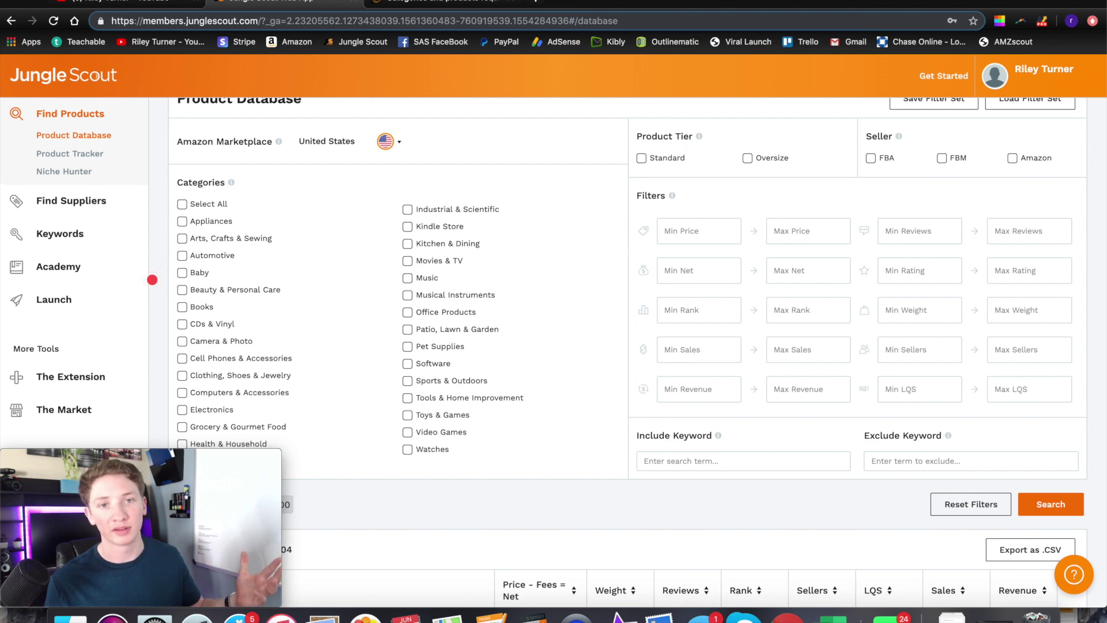
{"action": "left_click", "coordinate": [438, 3]}
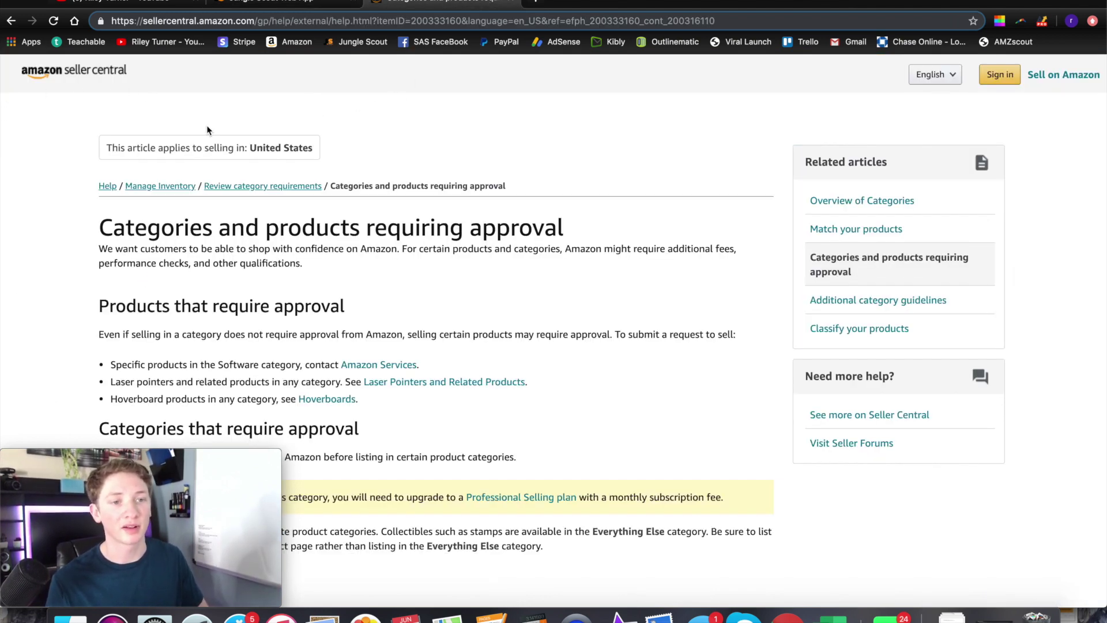
{"action": "scroll", "coordinate": [289, 219], "scroll_direction": "down", "scroll_amount": 2}
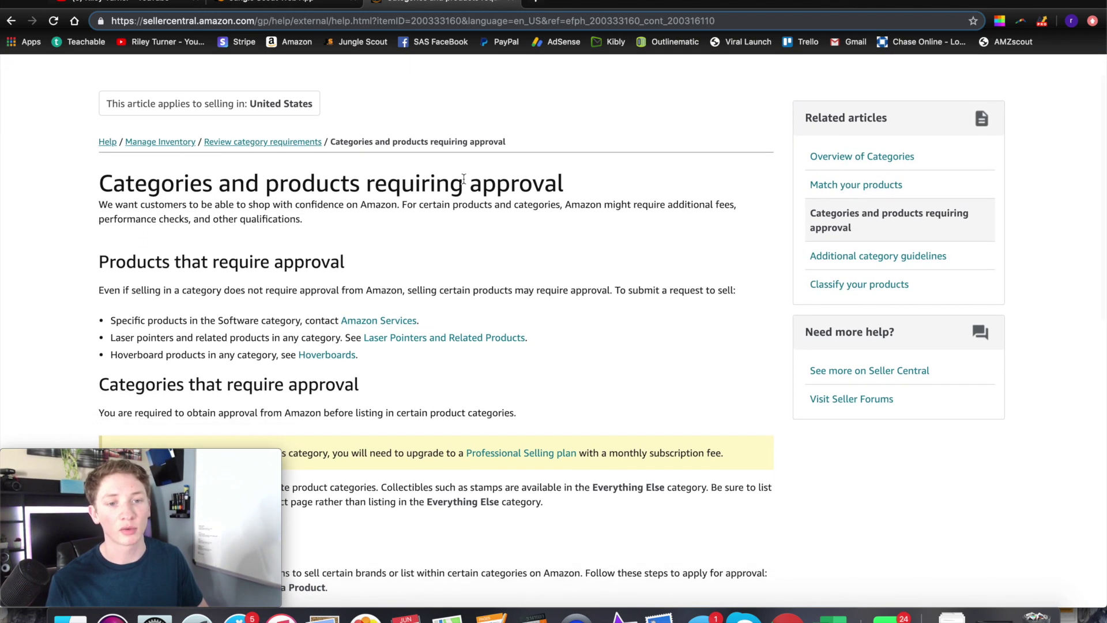
{"action": "scroll", "coordinate": [283, 329], "scroll_direction": "down", "scroll_amount": 8}
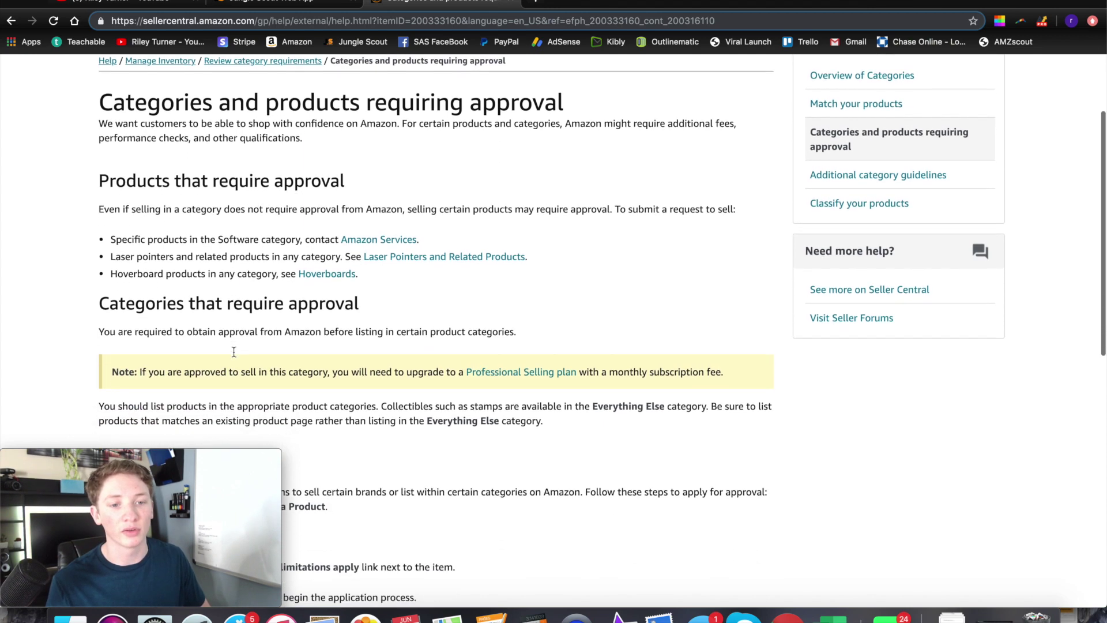
{"action": "scroll", "coordinate": [234, 352], "scroll_direction": "down", "scroll_amount": 5}
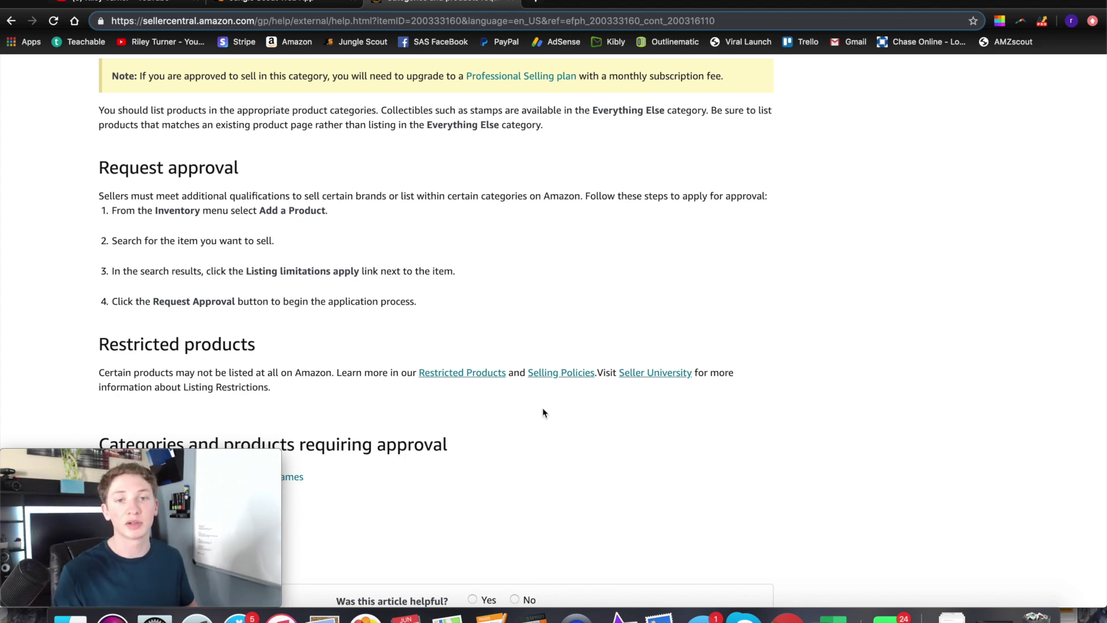
Step: In Jungle Scout, select the categories Baby, Beauty & Personal Care, Cell Phones & Accessories, Office Products, Patio, Lawn & Garden, Pet Supplies and Sports & Outdoors
{"action": "key", "text": "ctrl+shift+Tab"}
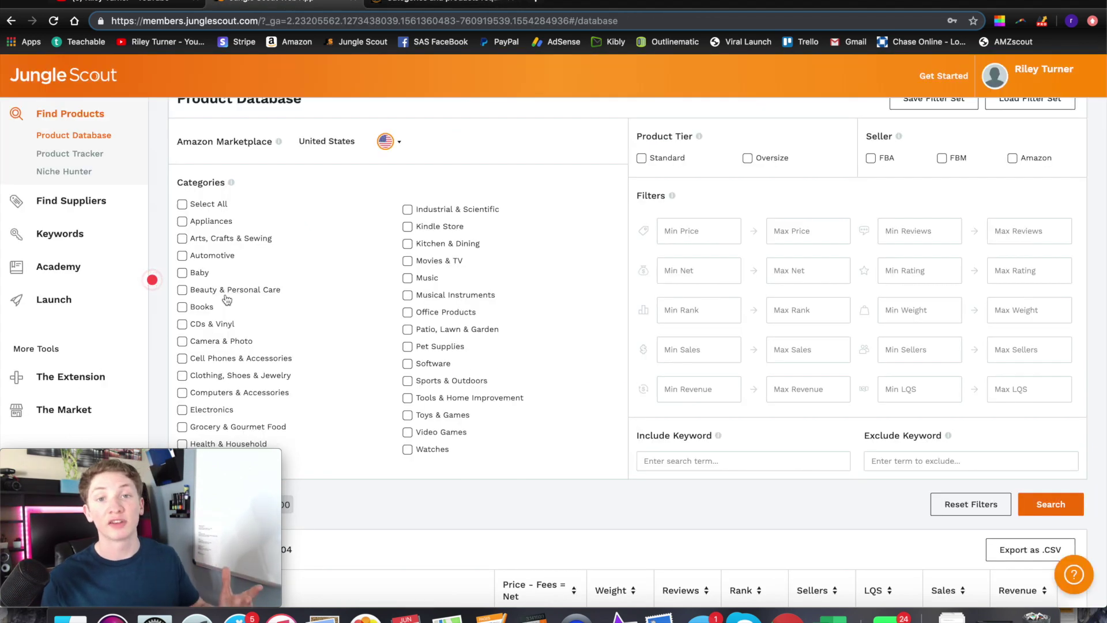
{"action": "left_click", "coordinate": [209, 276]}
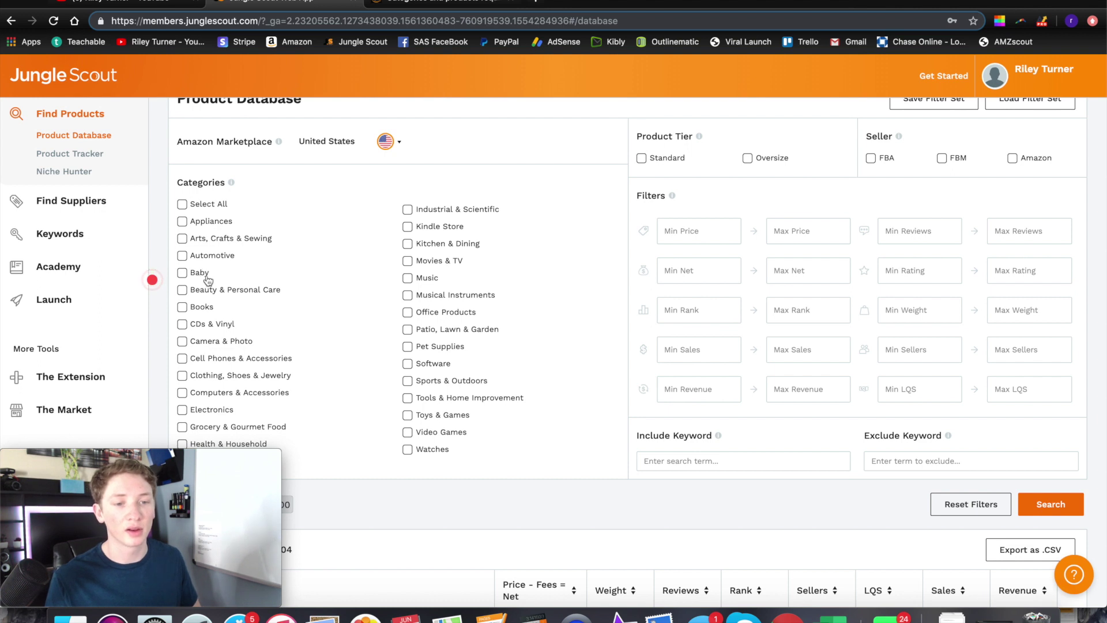
{"action": "left_click", "coordinate": [222, 294]}
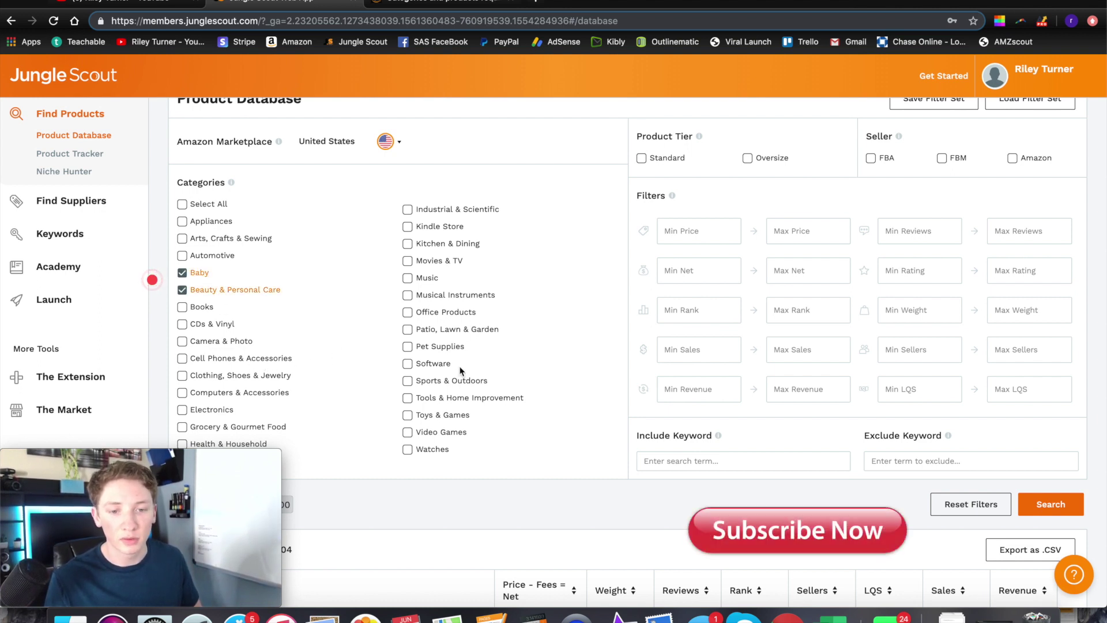
{"action": "left_click", "coordinate": [451, 331]}
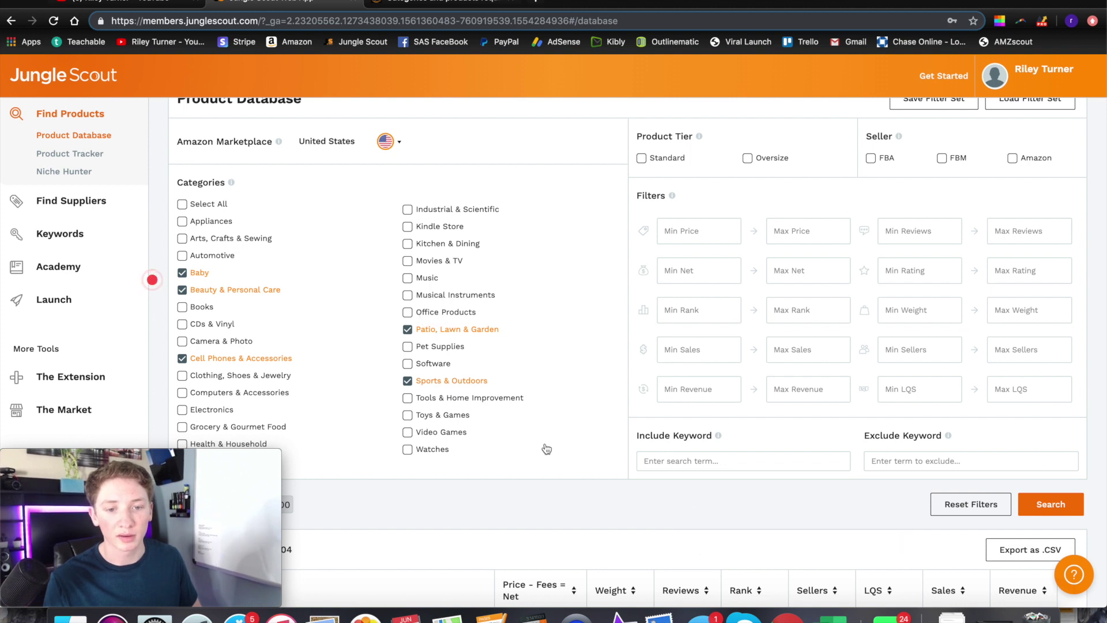
{"action": "left_click", "coordinate": [444, 349]}
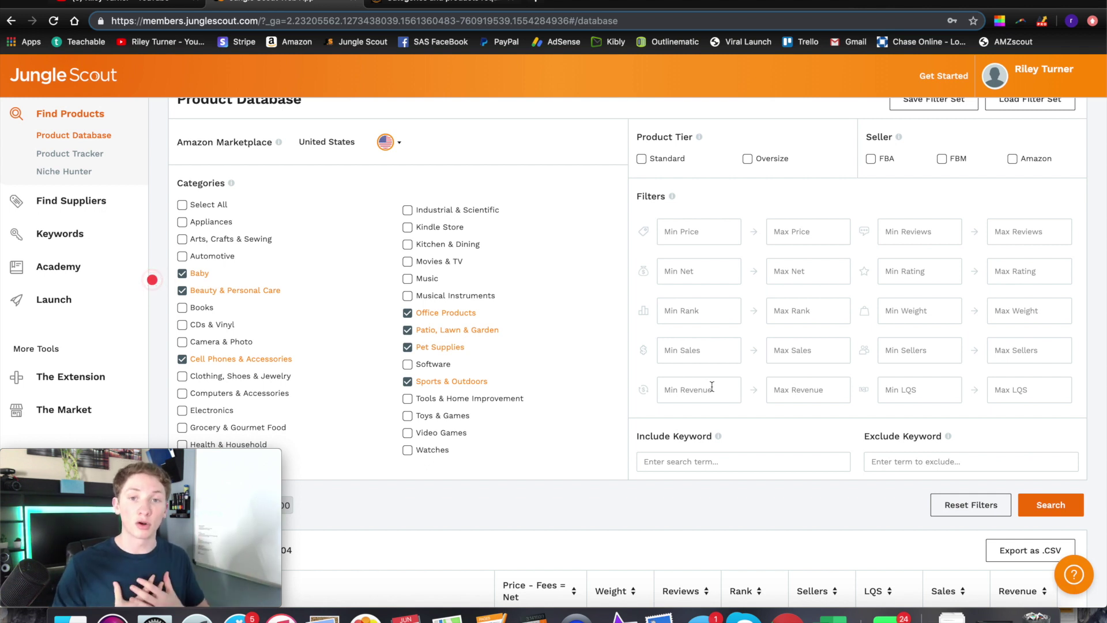
Step: Limit the product tier to Standard and the seller types to FBA and FBM
{"action": "scroll", "coordinate": [776, 199], "scroll_direction": "up", "scroll_amount": 2}
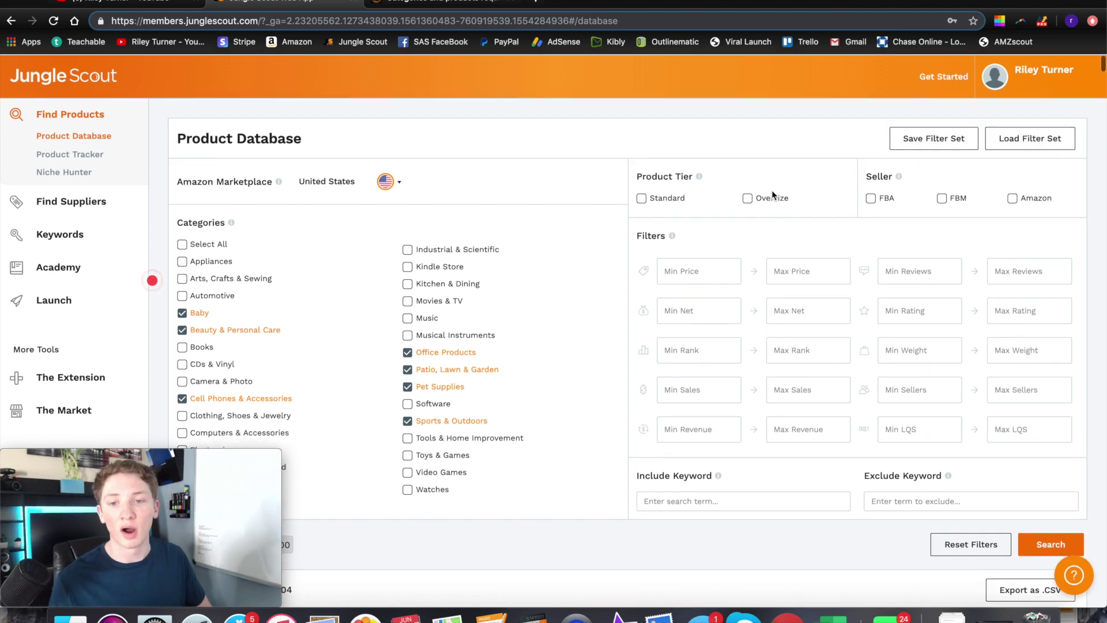
{"action": "scroll", "coordinate": [868, 277], "scroll_direction": "down", "scroll_amount": 1}
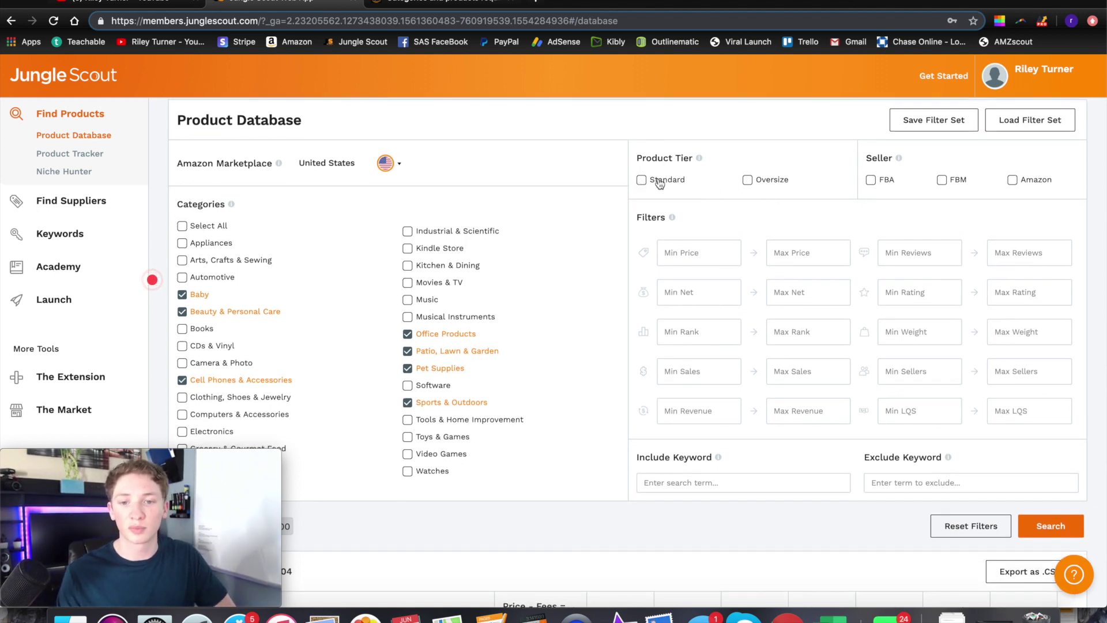
{"action": "left_click", "coordinate": [641, 181]}
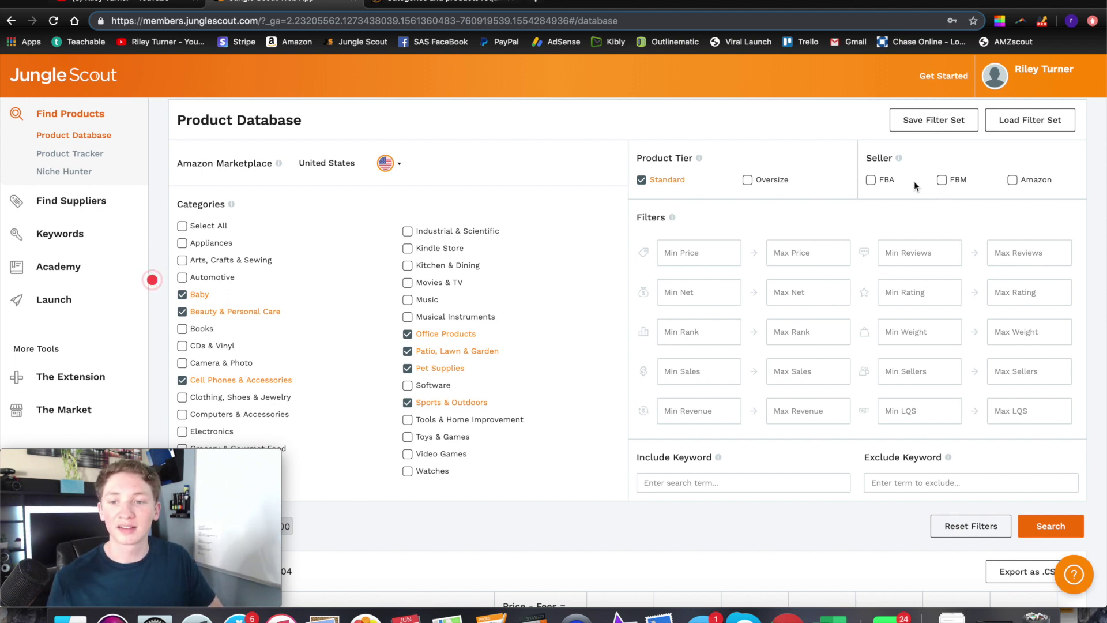
{"action": "left_click", "coordinate": [871, 181]}
{"action": "left_click", "coordinate": [943, 182]}
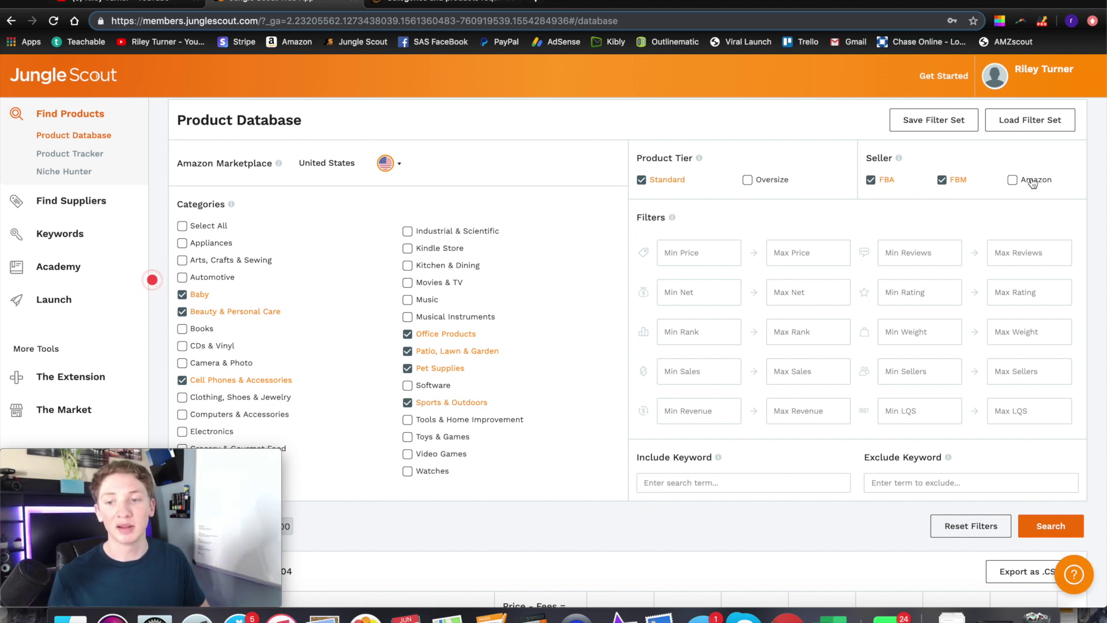
Step: Set the price filter to a minimum of 13 and a maximum of 50
{"action": "scroll", "coordinate": [1011, 209], "scroll_direction": "down", "scroll_amount": 1}
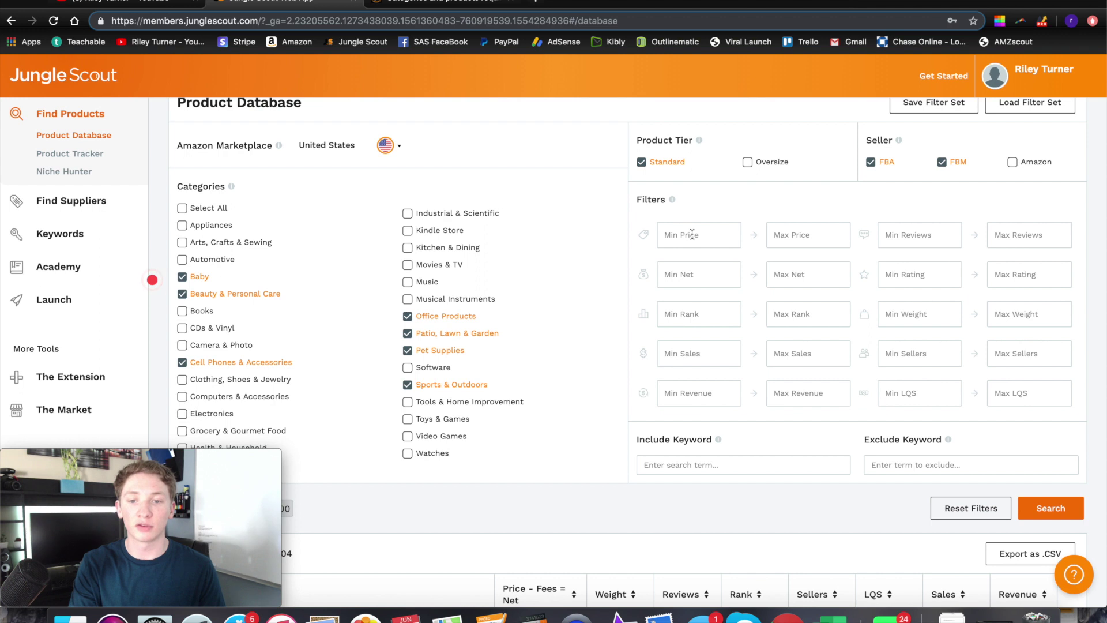
{"action": "left_click", "coordinate": [725, 238]}
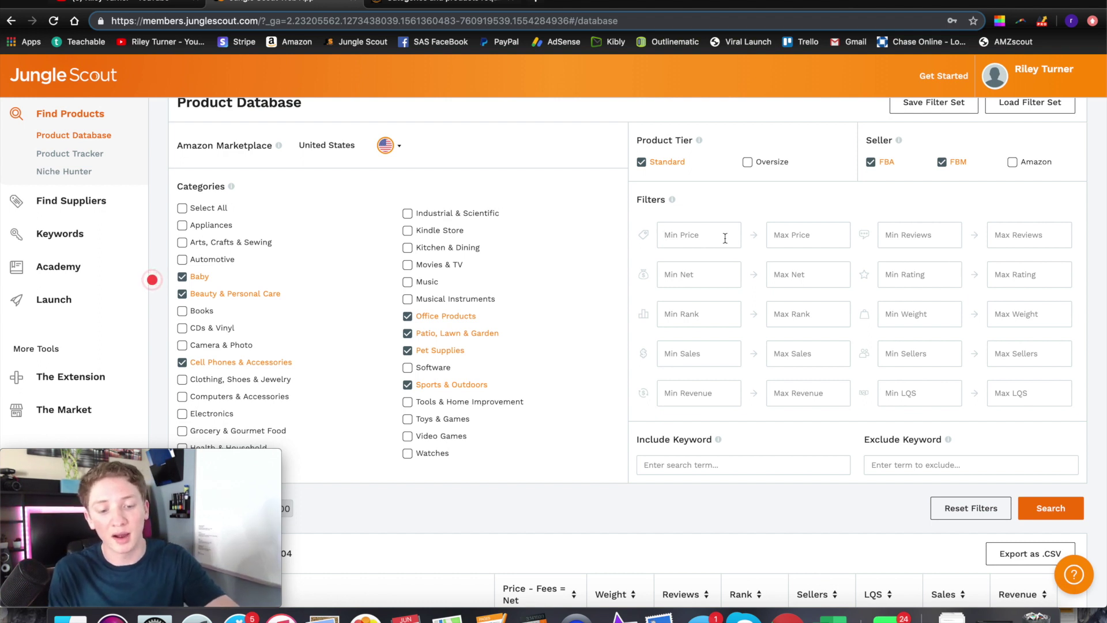
{"action": "type", "text": "13"}
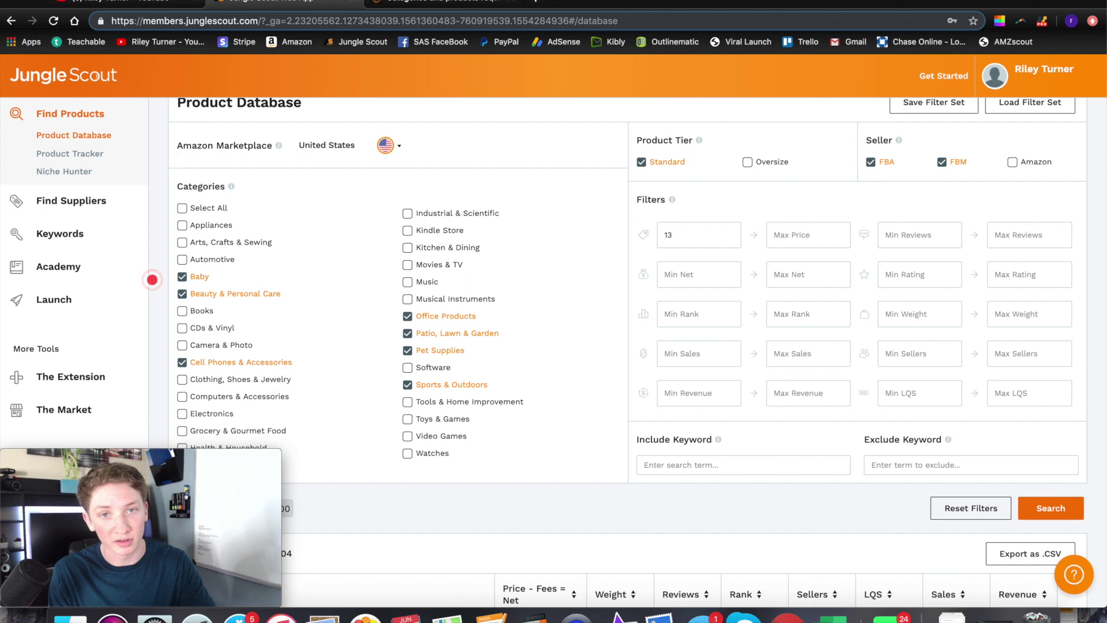
{"action": "left_click", "coordinate": [840, 243]}
{"action": "type", "text": "50"}
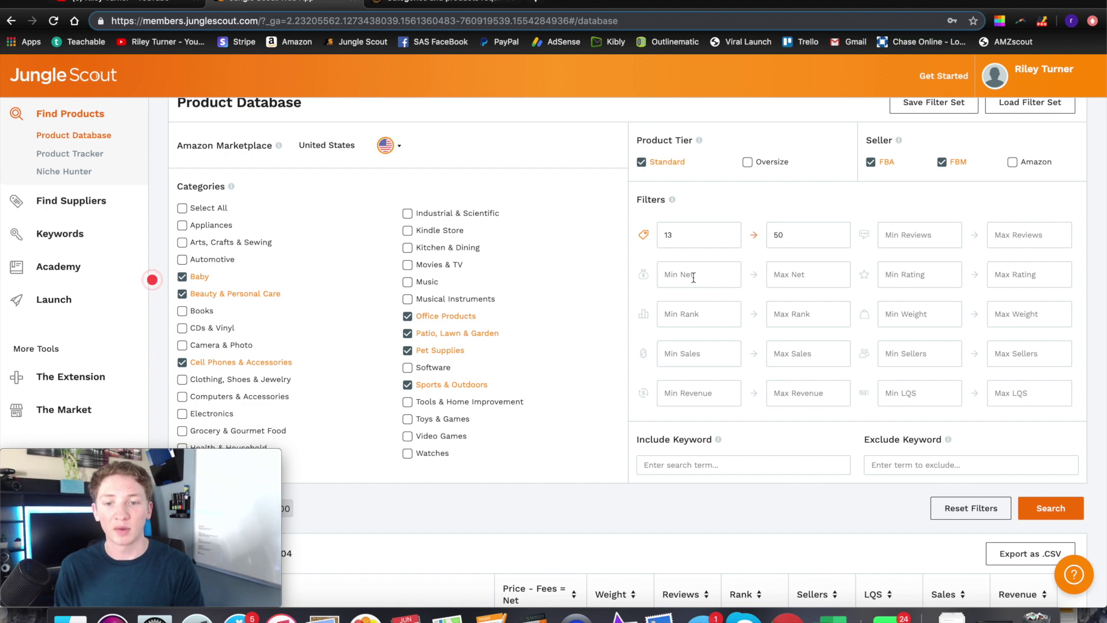
Step: Set the minimum sales filter to 200, with the maximum sales left blank
{"action": "left_click", "coordinate": [710, 354]}
{"action": "type", "text": "200"}
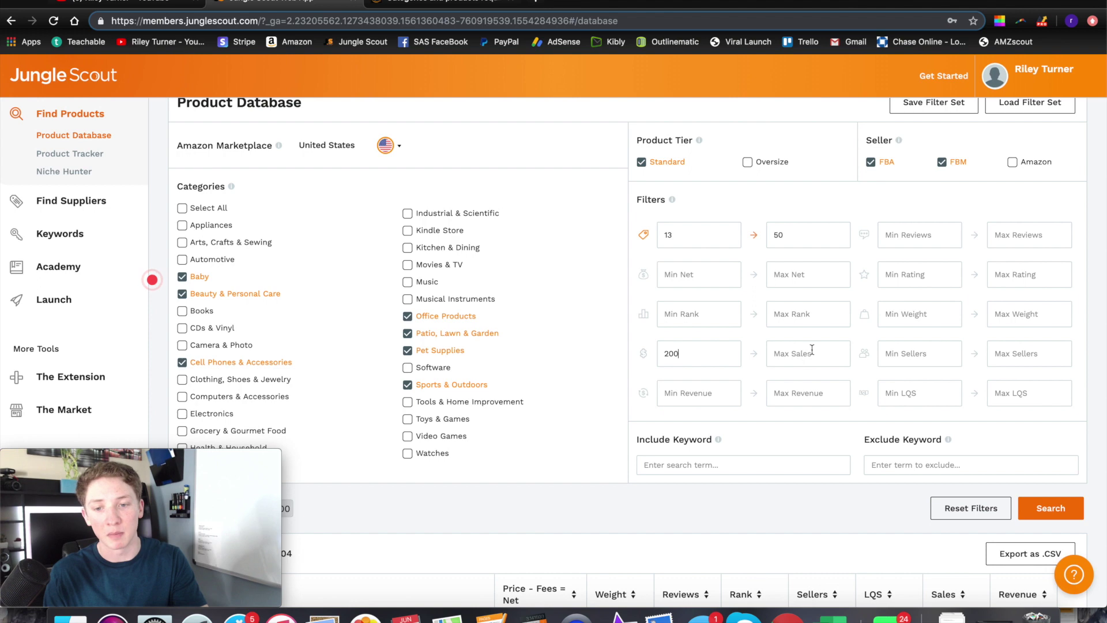
{"action": "left_click", "coordinate": [812, 350]}
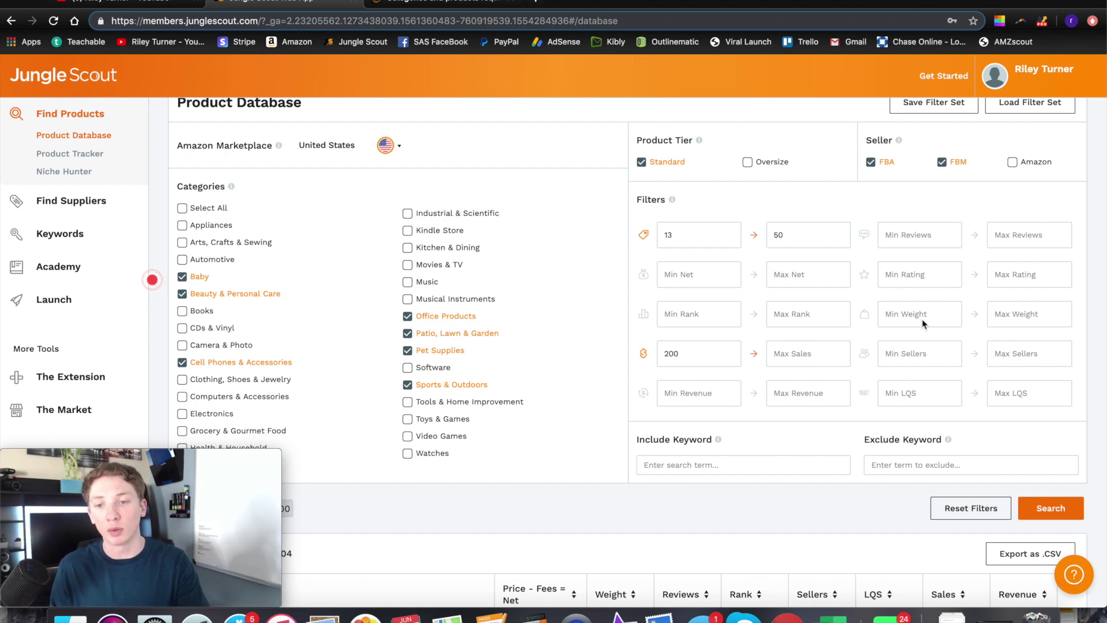
Step: Set the maximum reviews filter to 70, leaving the minimum reviews blank
{"action": "left_click", "coordinate": [934, 236]}
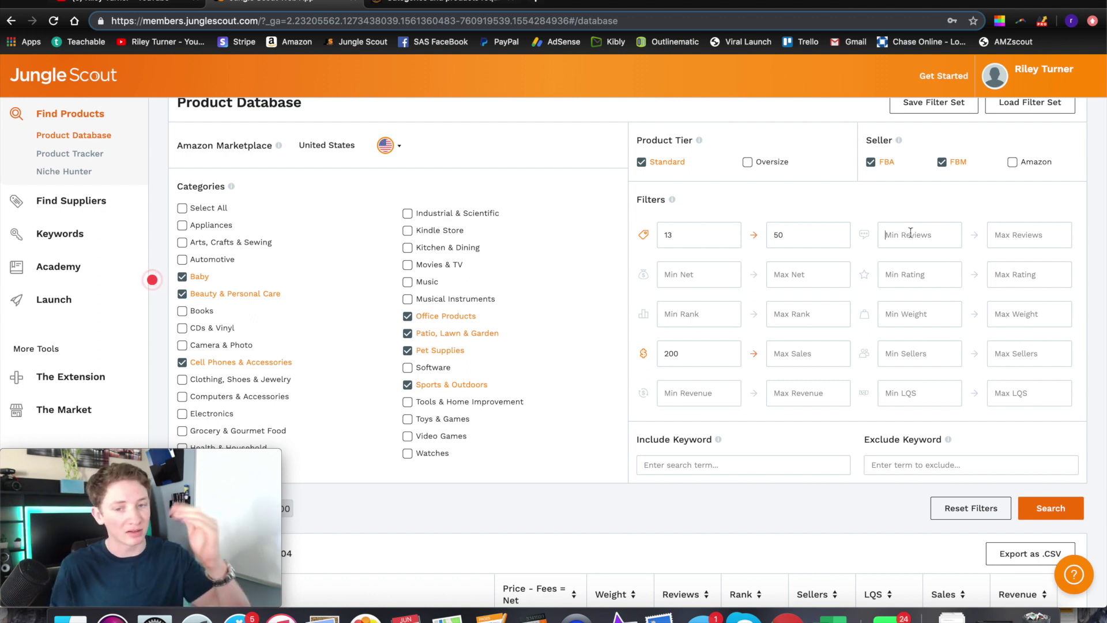
{"action": "left_click", "coordinate": [1046, 243]}
{"action": "type", "text": "70"}
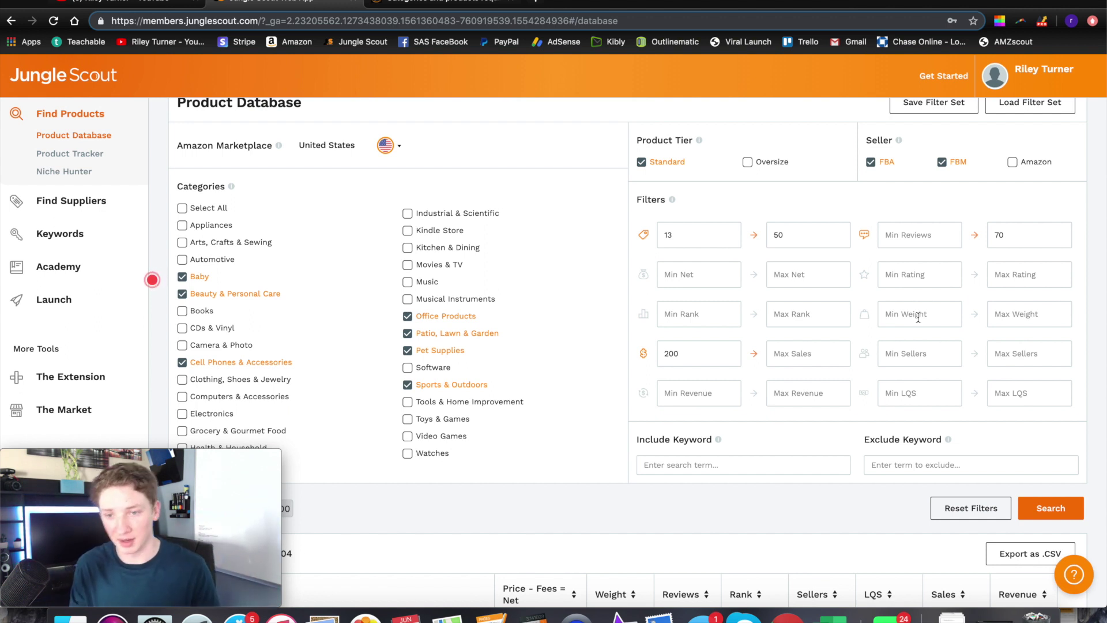
Step: Set the maximum weight filter to 2, leaving the minimum weight and the sellers filter blank
{"action": "left_click", "coordinate": [1022, 326]}
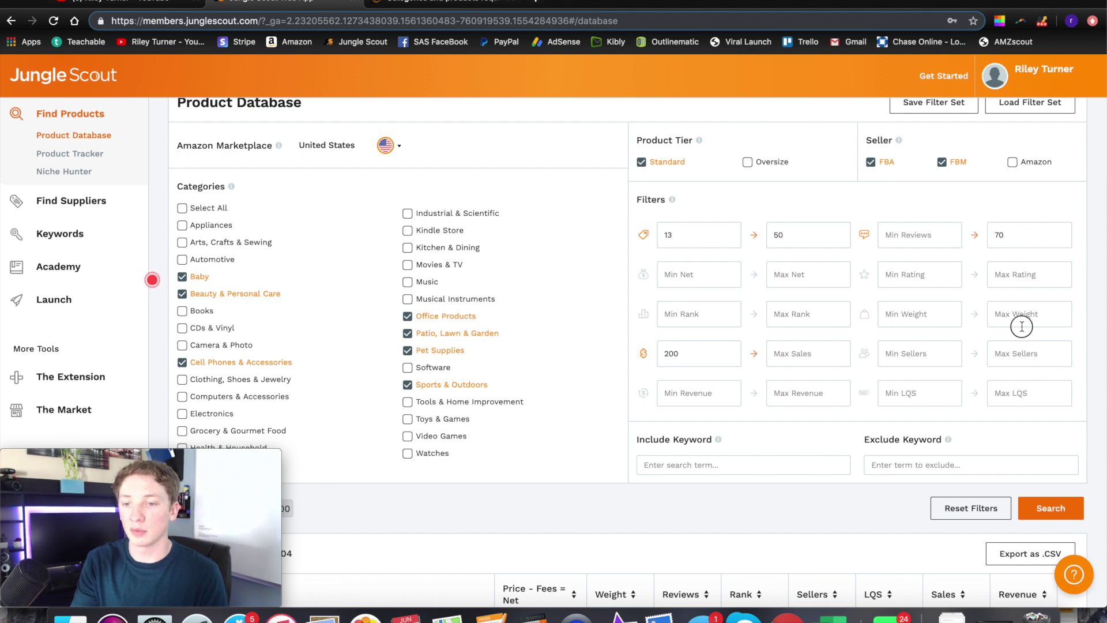
{"action": "left_click", "coordinate": [1011, 313]}
{"action": "type", "text": "2"}
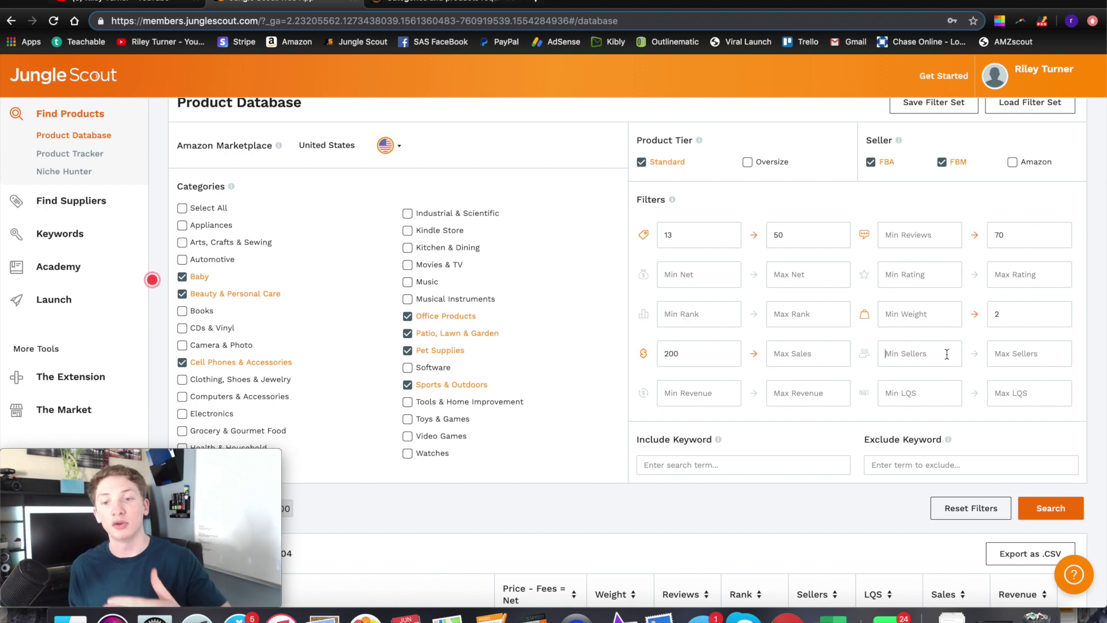
{"action": "left_click", "coordinate": [915, 356]}
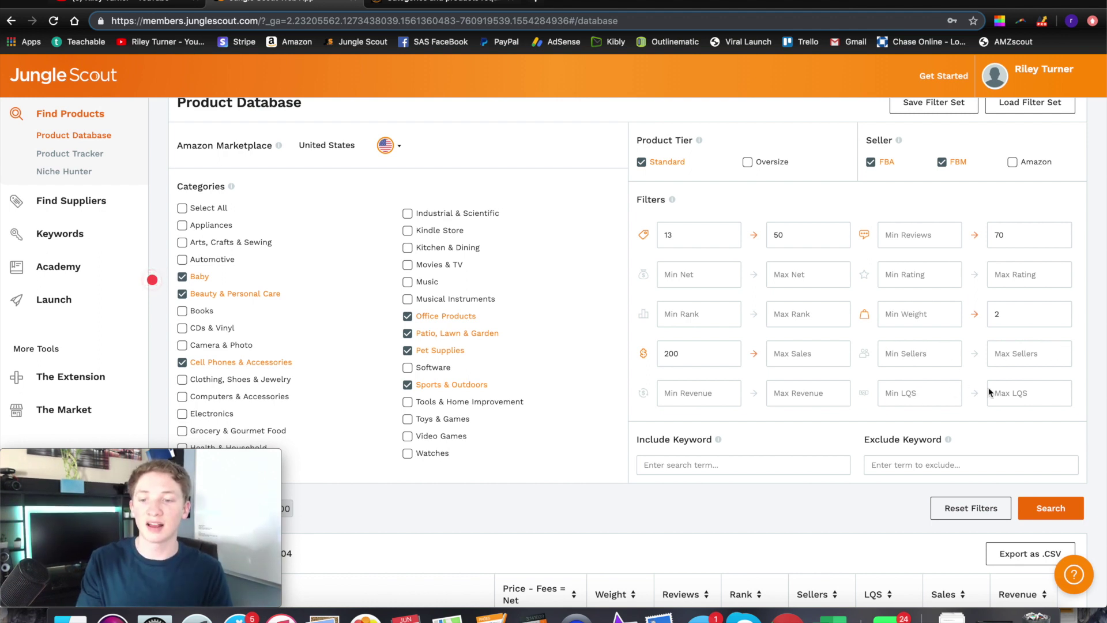
Step: Run the Product Database search with the chosen categories and filters
{"action": "scroll", "coordinate": [980, 404], "scroll_direction": "down", "scroll_amount": 1}
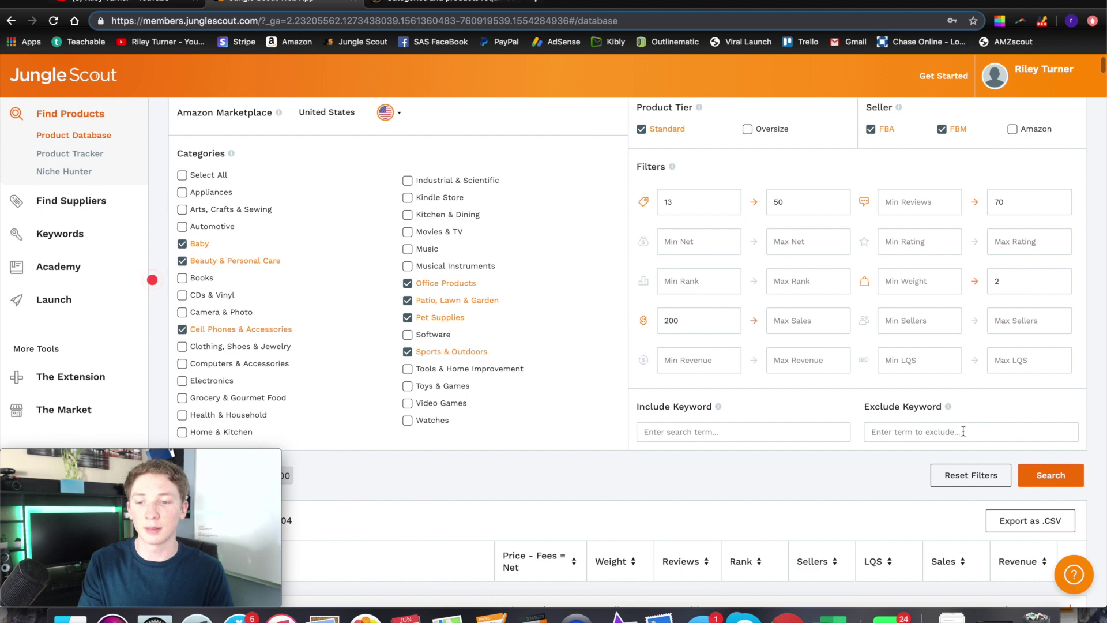
{"action": "scroll", "coordinate": [959, 436], "scroll_direction": "down", "scroll_amount": 1}
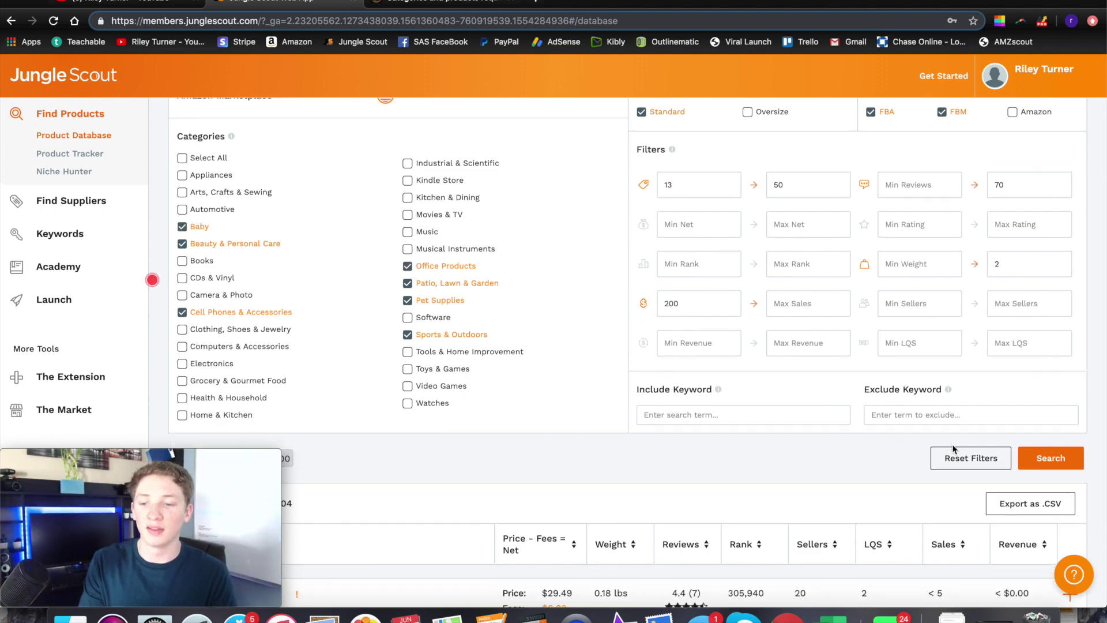
{"action": "left_click", "coordinate": [1050, 466]}
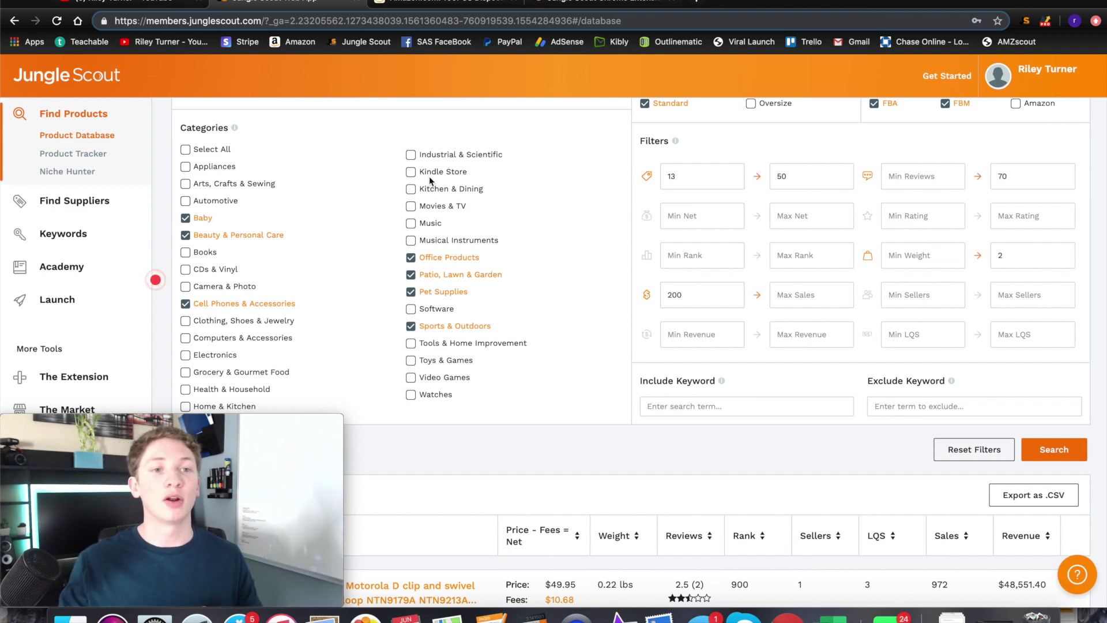
{"action": "left_click", "coordinate": [171, 2]}
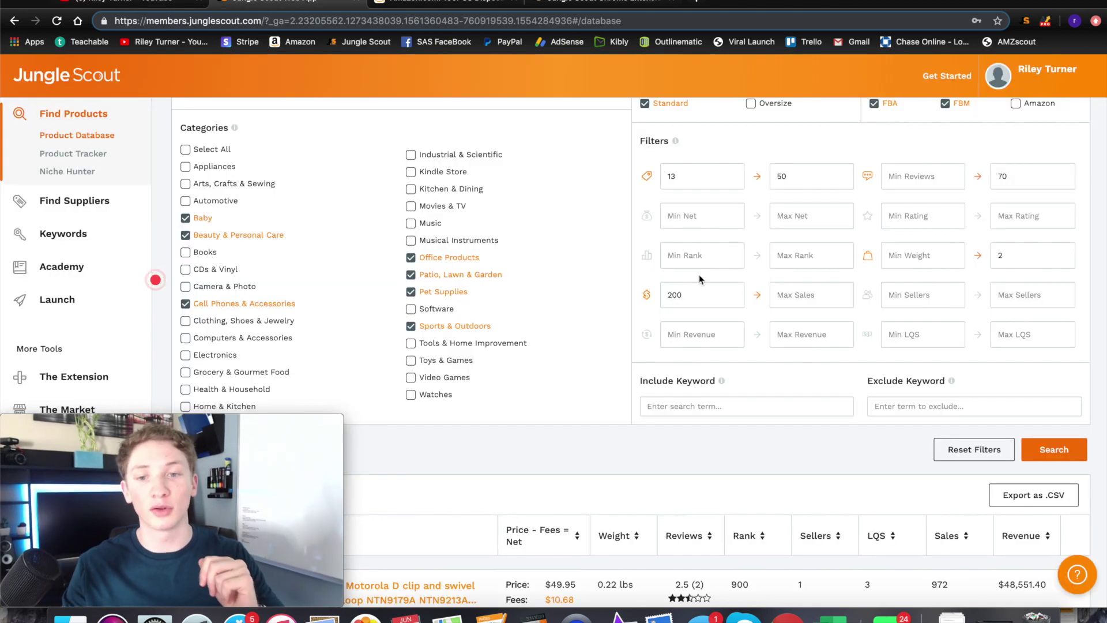
{"action": "left_click", "coordinate": [1049, 457]}
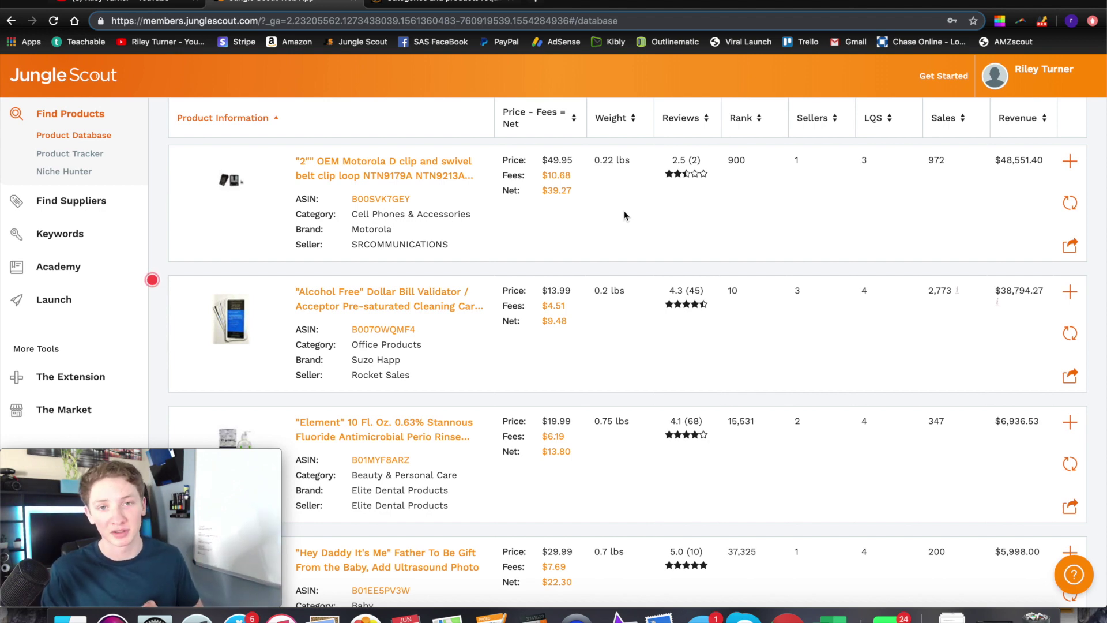
Step: Look through the product results, comparing price, fees, net, weight, reviews, sellers, sales and revenue for promising items
{"action": "scroll", "coordinate": [623, 215], "scroll_direction": "up", "scroll_amount": 2}
{"action": "scroll", "coordinate": [623, 216], "scroll_direction": "down", "scroll_amount": 4}
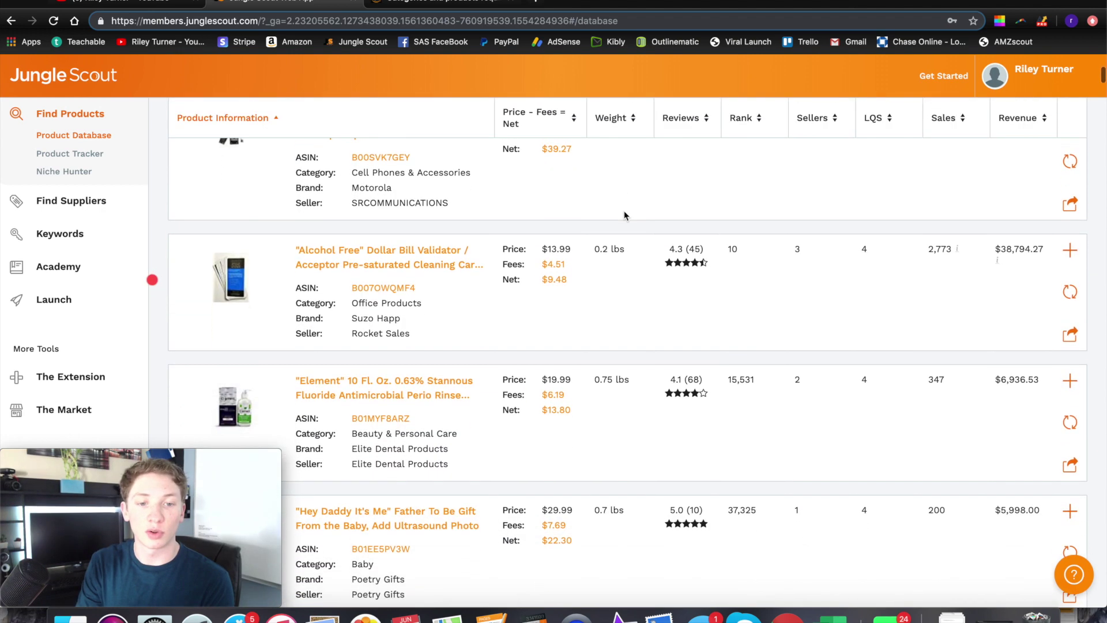
{"action": "scroll", "coordinate": [624, 216], "scroll_direction": "down", "scroll_amount": 1}
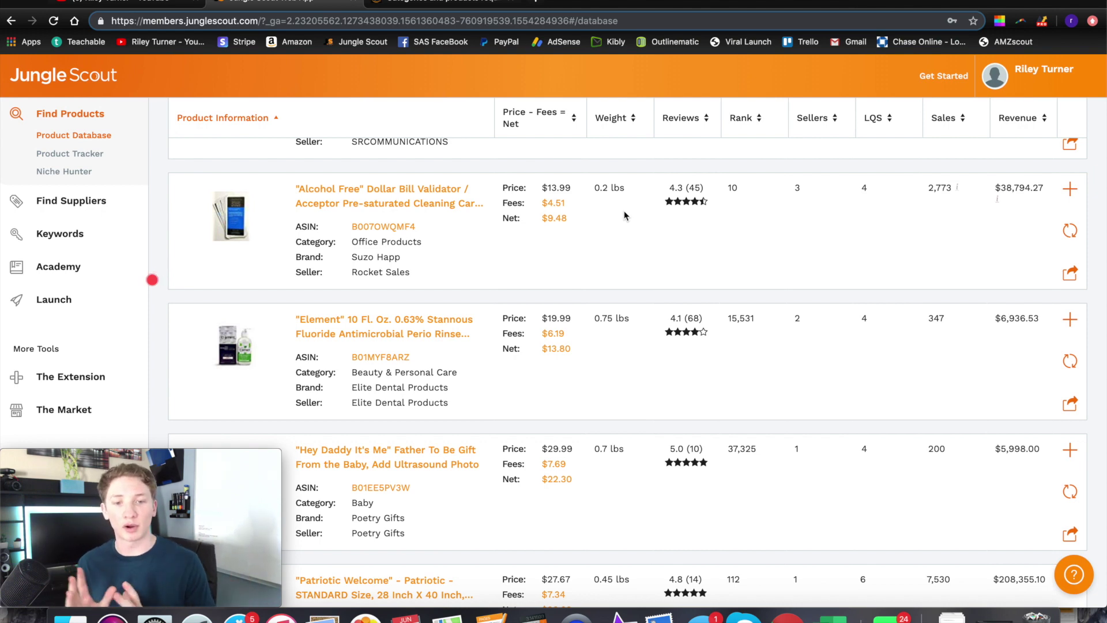
{"action": "scroll", "coordinate": [300, 378], "scroll_direction": "down", "scroll_amount": 1}
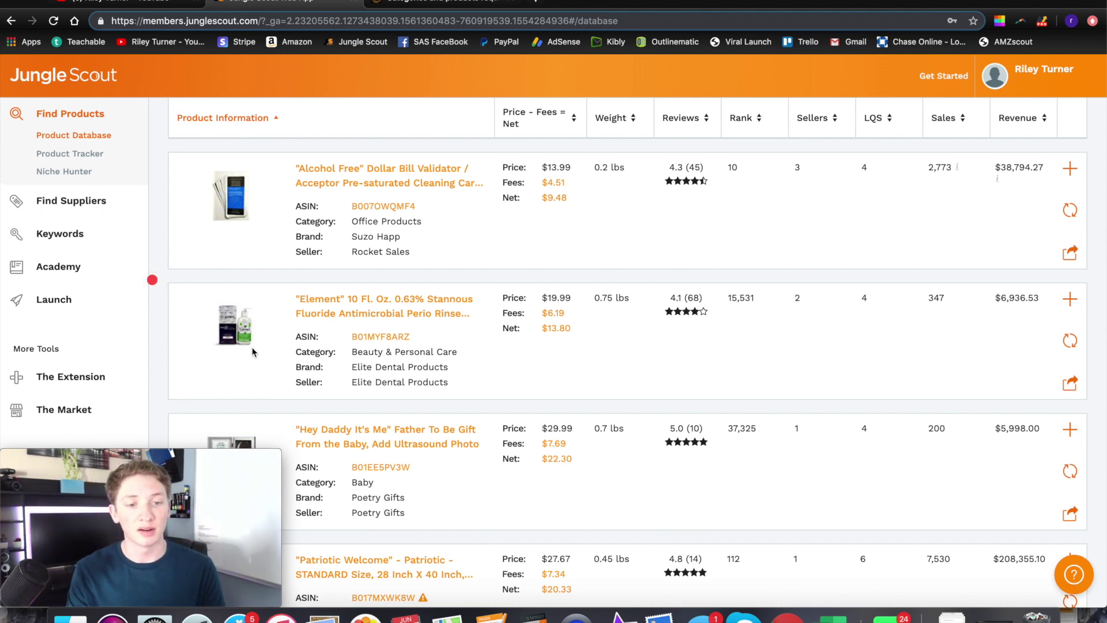
{"action": "scroll", "coordinate": [250, 348], "scroll_direction": "down", "scroll_amount": 2}
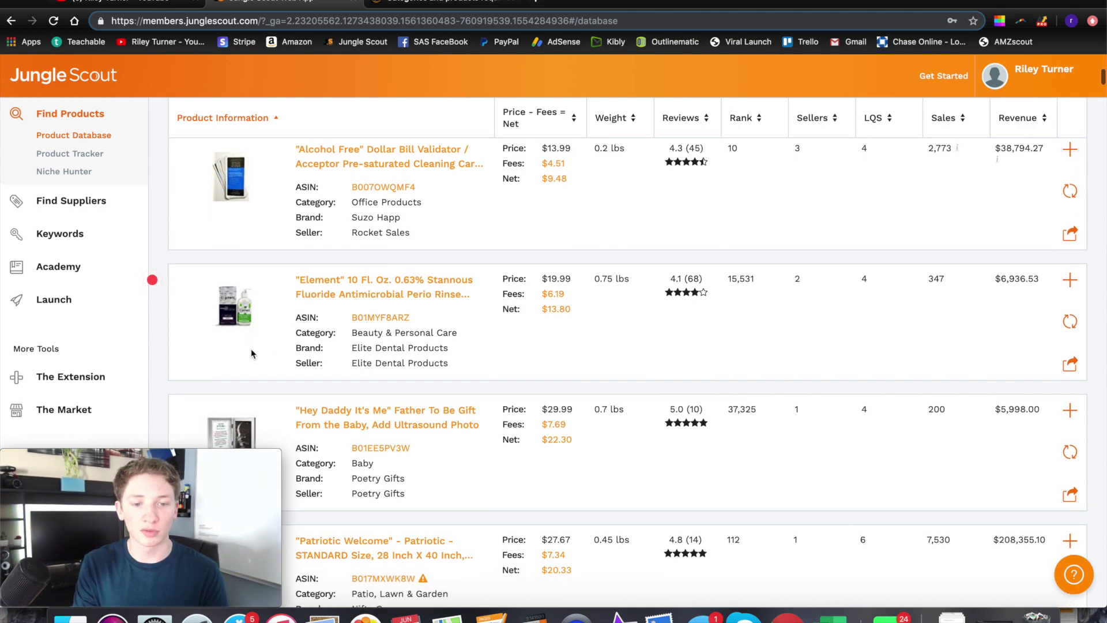
{"action": "scroll", "coordinate": [251, 348], "scroll_direction": "down", "scroll_amount": 1}
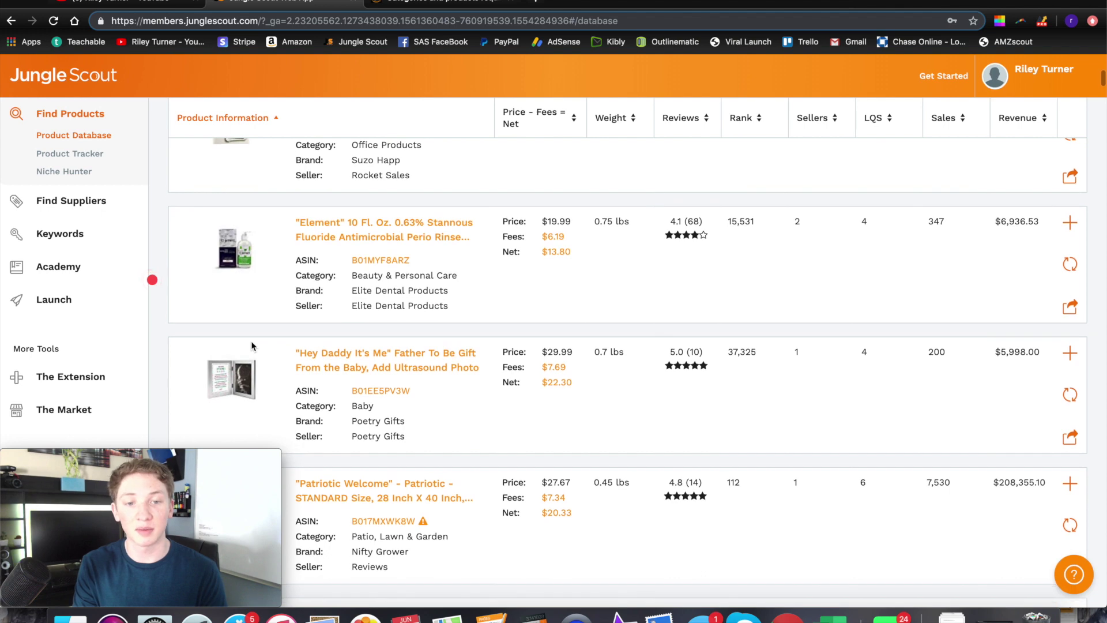
{"action": "scroll", "coordinate": [251, 345], "scroll_direction": "down", "scroll_amount": 1}
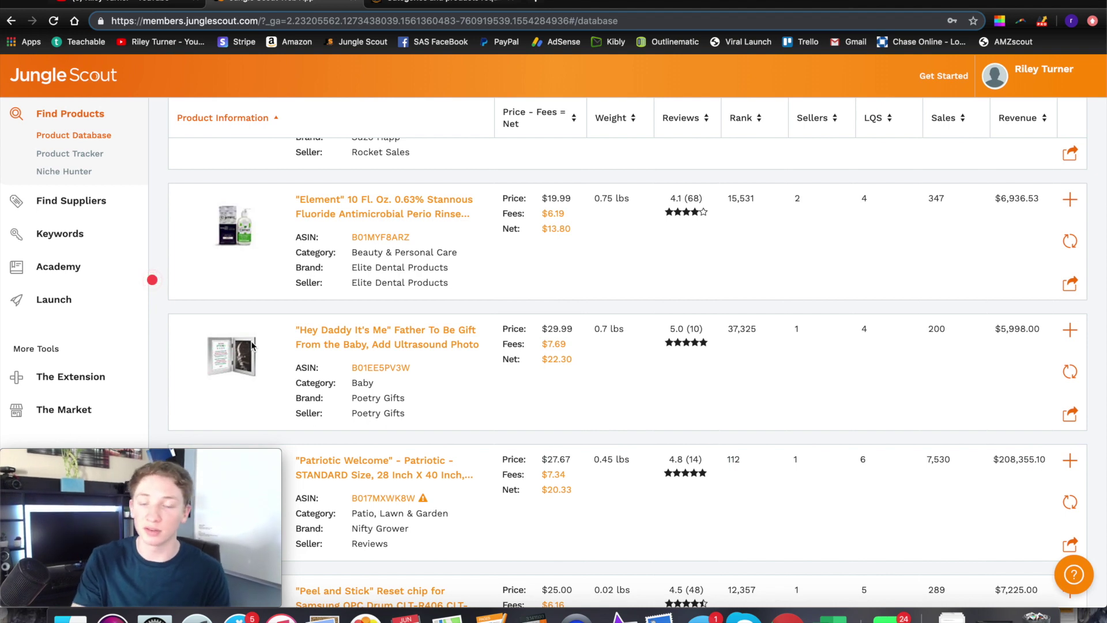
{"action": "scroll", "coordinate": [252, 345], "scroll_direction": "down", "scroll_amount": 1}
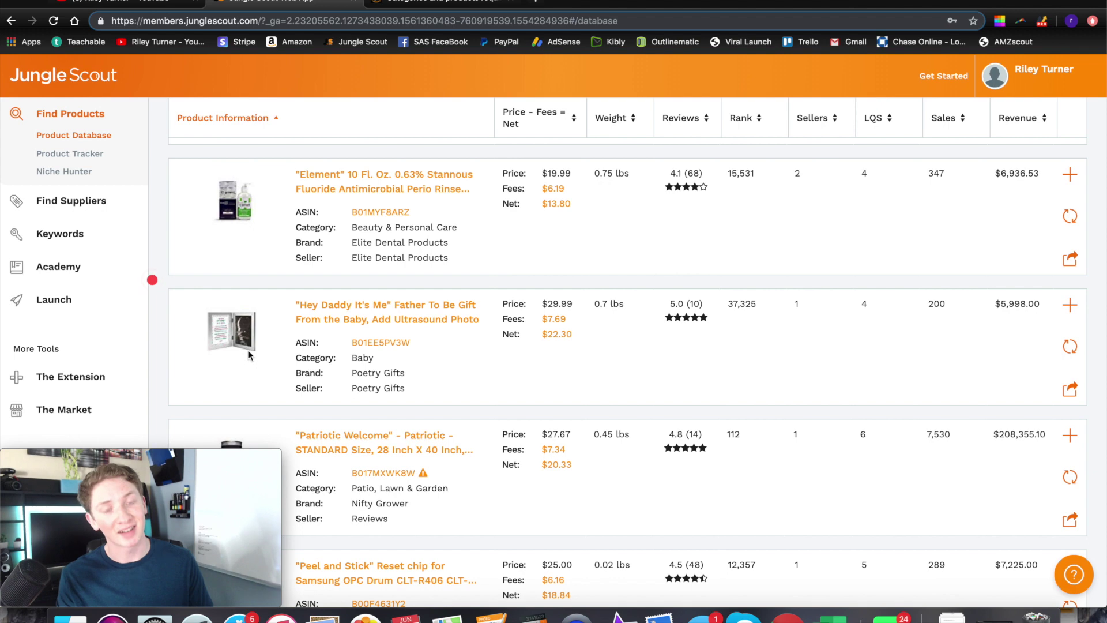
{"action": "scroll", "coordinate": [248, 353], "scroll_direction": "down", "scroll_amount": 1}
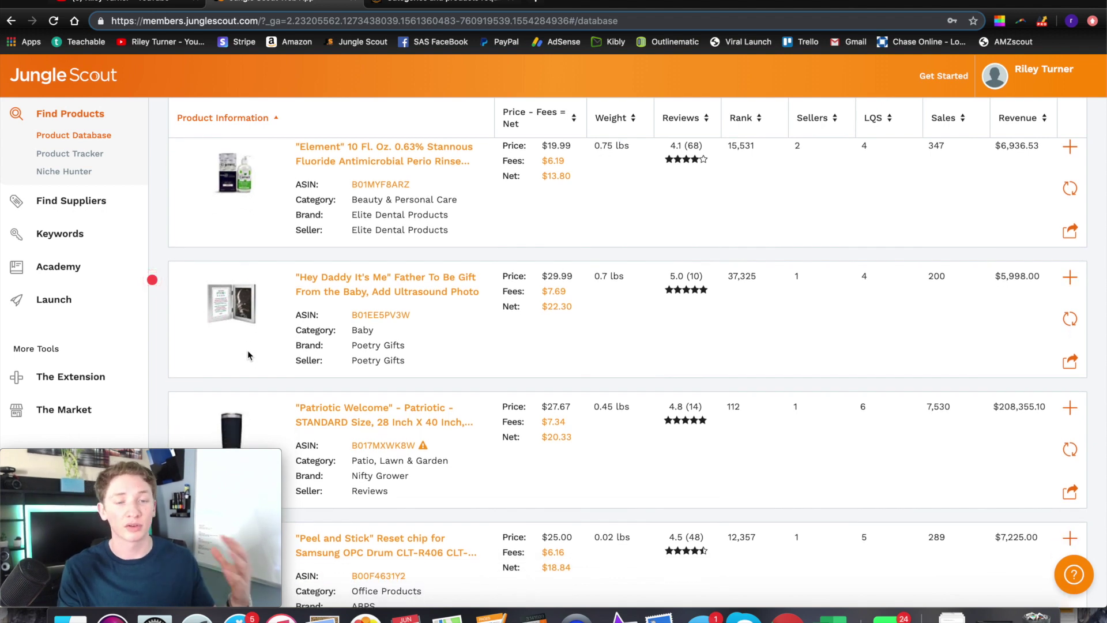
{"action": "scroll", "coordinate": [247, 353], "scroll_direction": "down", "scroll_amount": 1}
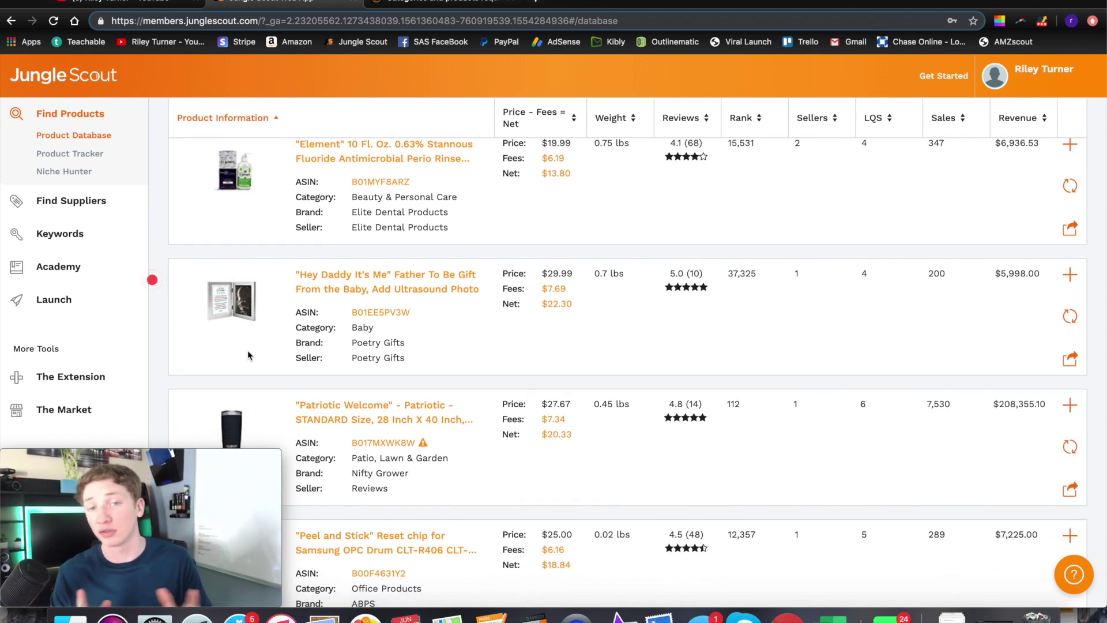
{"action": "scroll", "coordinate": [248, 351], "scroll_direction": "down", "scroll_amount": 3}
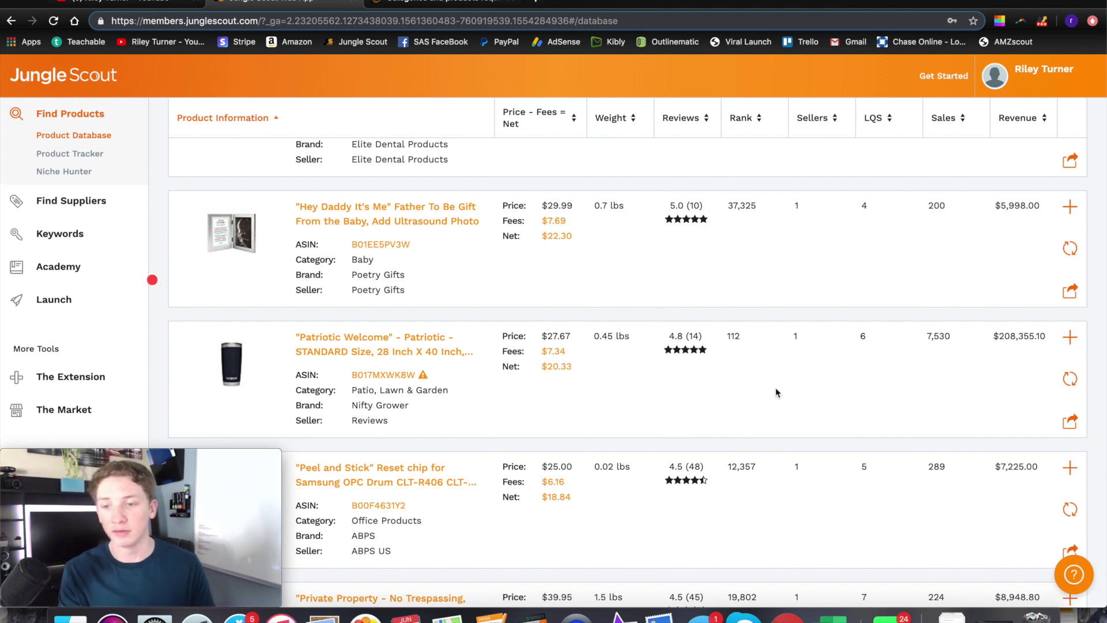
{"action": "scroll", "coordinate": [900, 377], "scroll_direction": "down", "scroll_amount": 5}
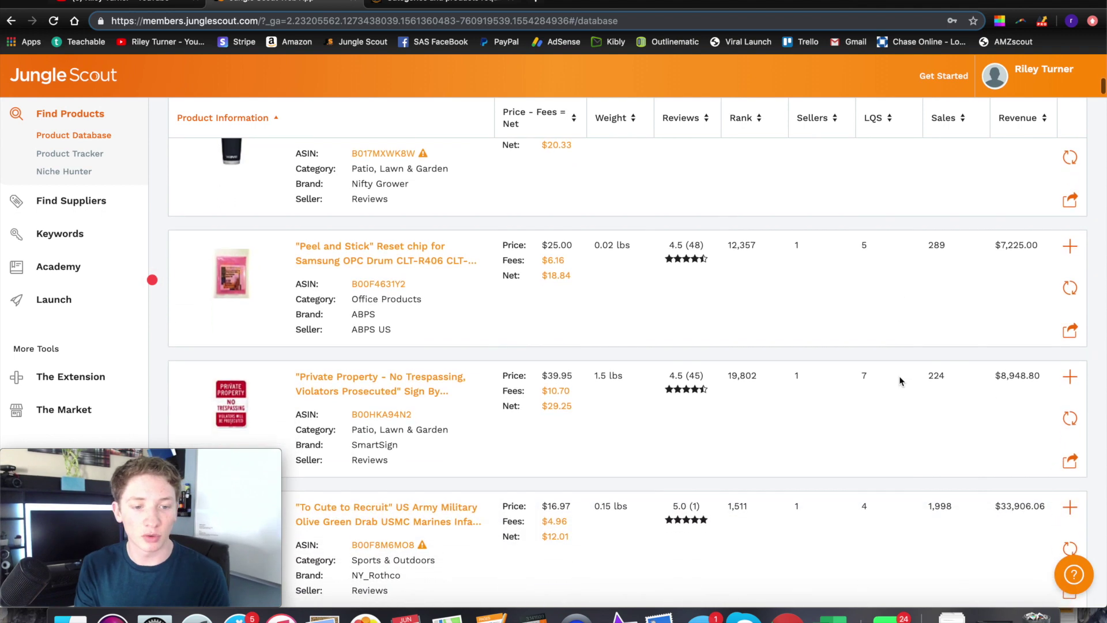
{"action": "scroll", "coordinate": [900, 381], "scroll_direction": "down", "scroll_amount": 1}
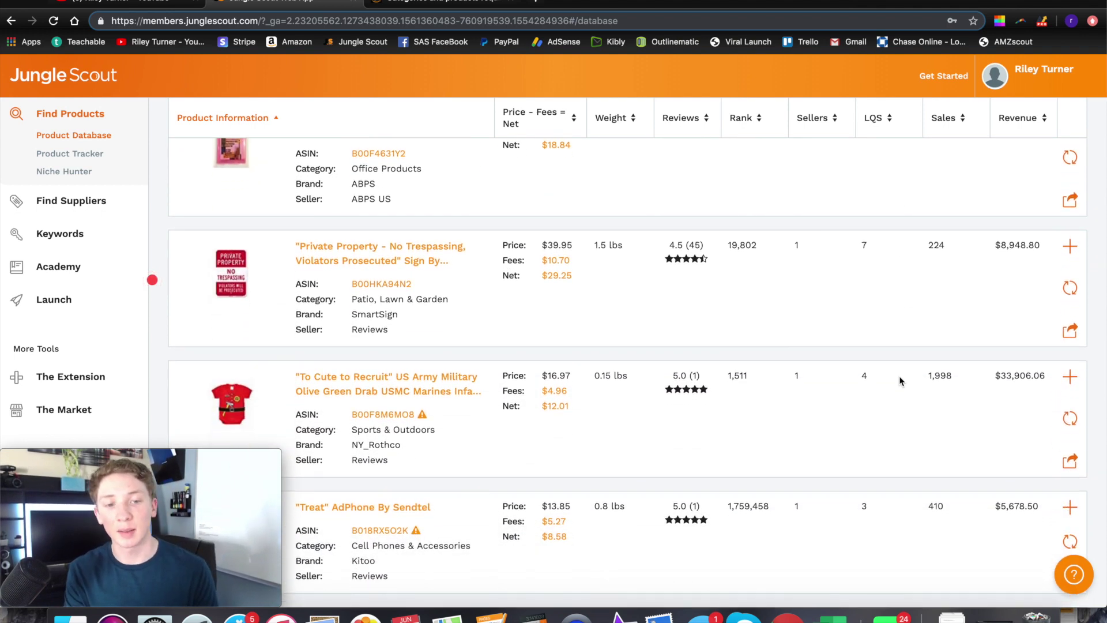
{"action": "scroll", "coordinate": [900, 380], "scroll_direction": "down", "scroll_amount": 5}
{"action": "scroll", "coordinate": [900, 381], "scroll_direction": "down", "scroll_amount": 10}
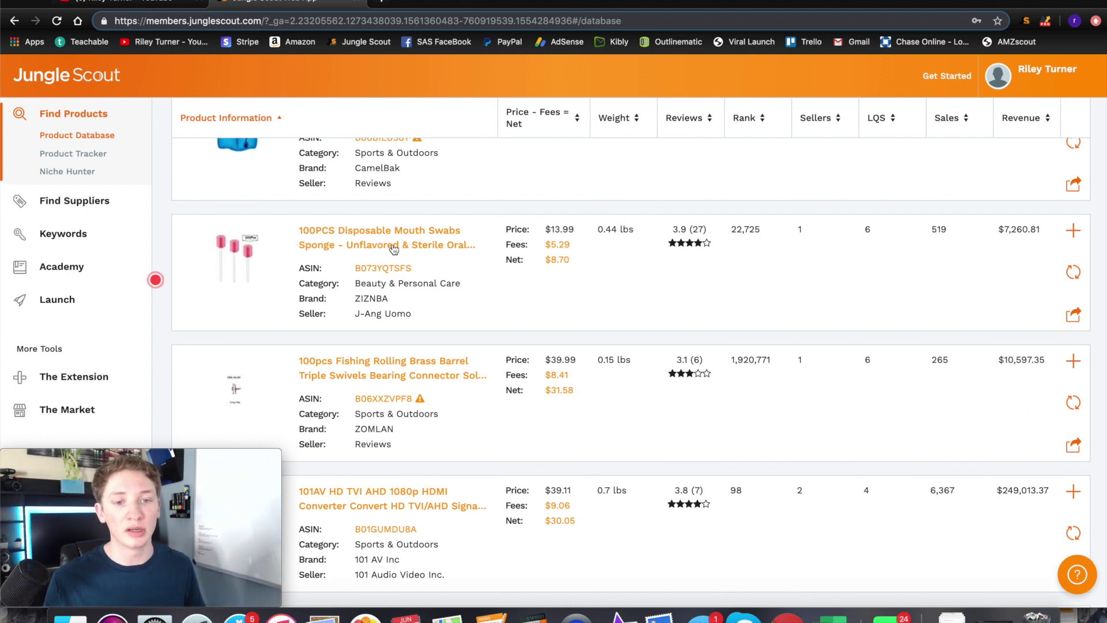
Step: Open the Amazon listing for the 100PCS Disposable Mouth Swabs Sponge and review its title, rating, price and images
{"action": "left_click", "coordinate": [1073, 317]}
{"action": "scroll", "coordinate": [686, 425], "scroll_direction": "down", "scroll_amount": 2}
{"action": "scroll", "coordinate": [686, 427], "scroll_direction": "down", "scroll_amount": 1}
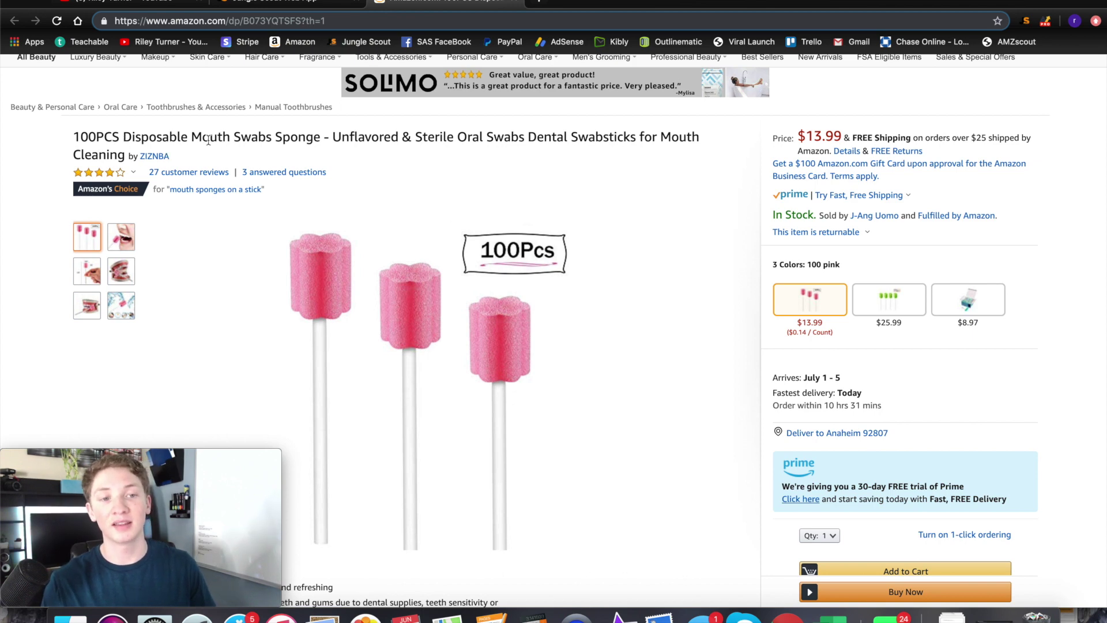
{"action": "scroll", "coordinate": [413, 145], "scroll_direction": "down", "scroll_amount": 1}
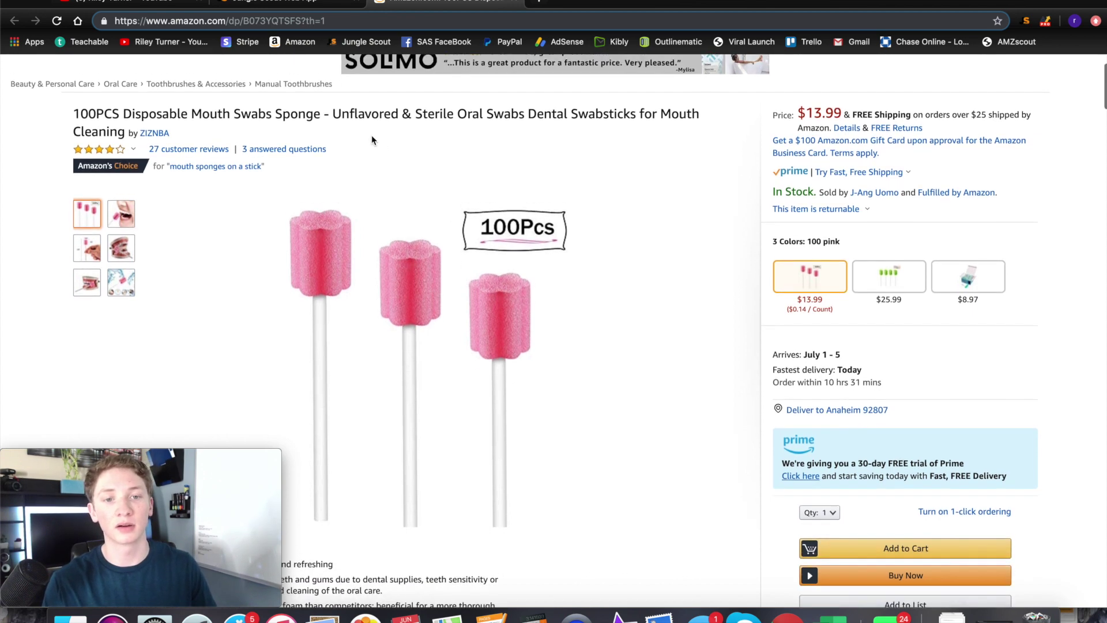
{"action": "scroll", "coordinate": [487, 255], "scroll_direction": "down", "scroll_amount": 5}
{"action": "scroll", "coordinate": [487, 255], "scroll_direction": "up", "scroll_amount": 4}
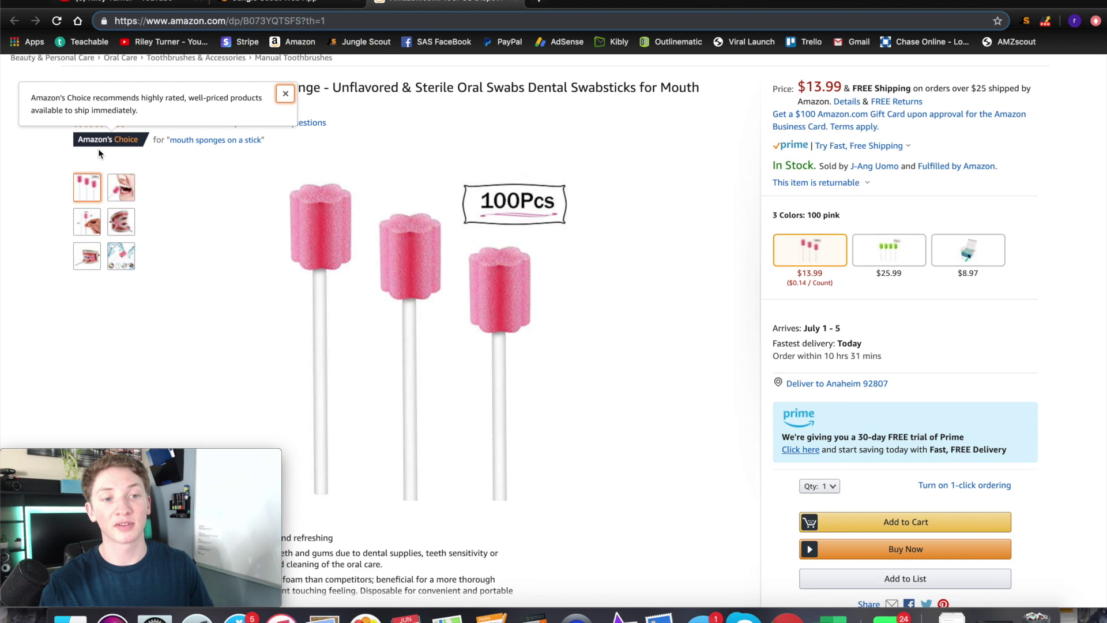
{"action": "mouse_move", "coordinate": [132, 123]}
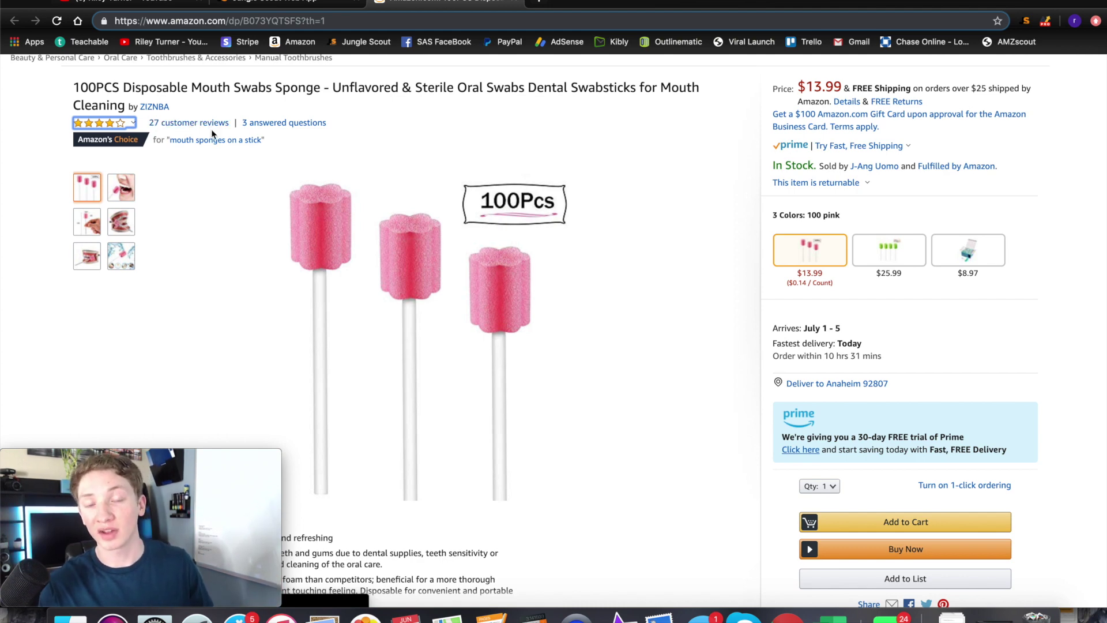
{"action": "scroll", "coordinate": [333, 291], "scroll_direction": "down", "scroll_amount": 2}
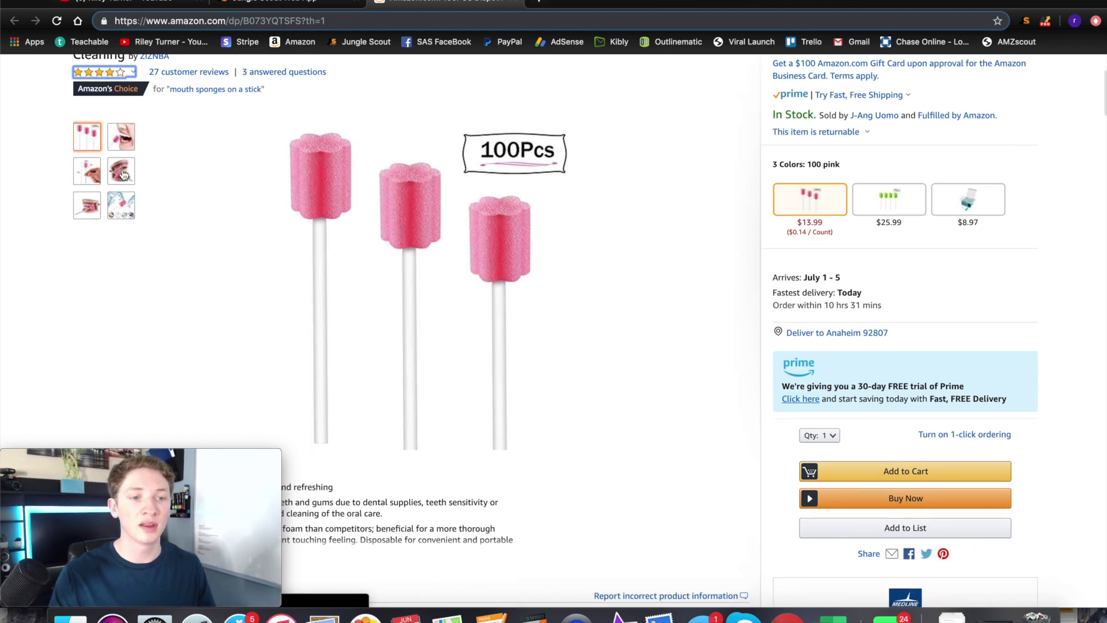
{"action": "mouse_move", "coordinate": [121, 173]}
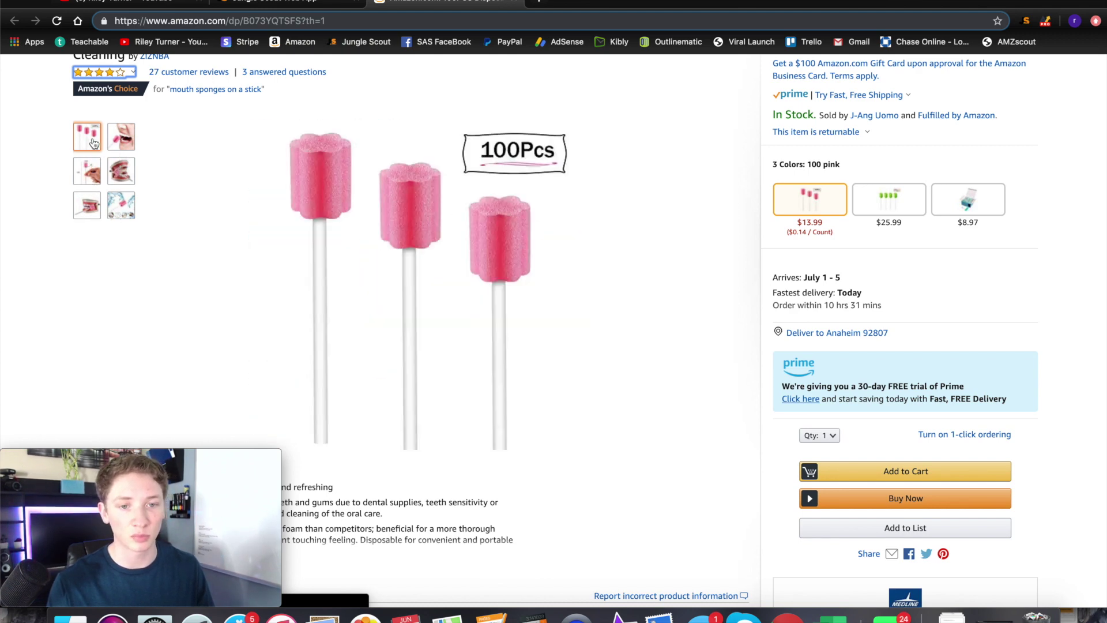
Step: Expand the listing's full "About the product" description, read the bullet points and collapse it again
{"action": "scroll", "coordinate": [282, 223], "scroll_direction": "up", "scroll_amount": 1}
{"action": "scroll", "coordinate": [282, 223], "scroll_direction": "down", "scroll_amount": 4}
{"action": "scroll", "coordinate": [282, 224], "scroll_direction": "up", "scroll_amount": 1}
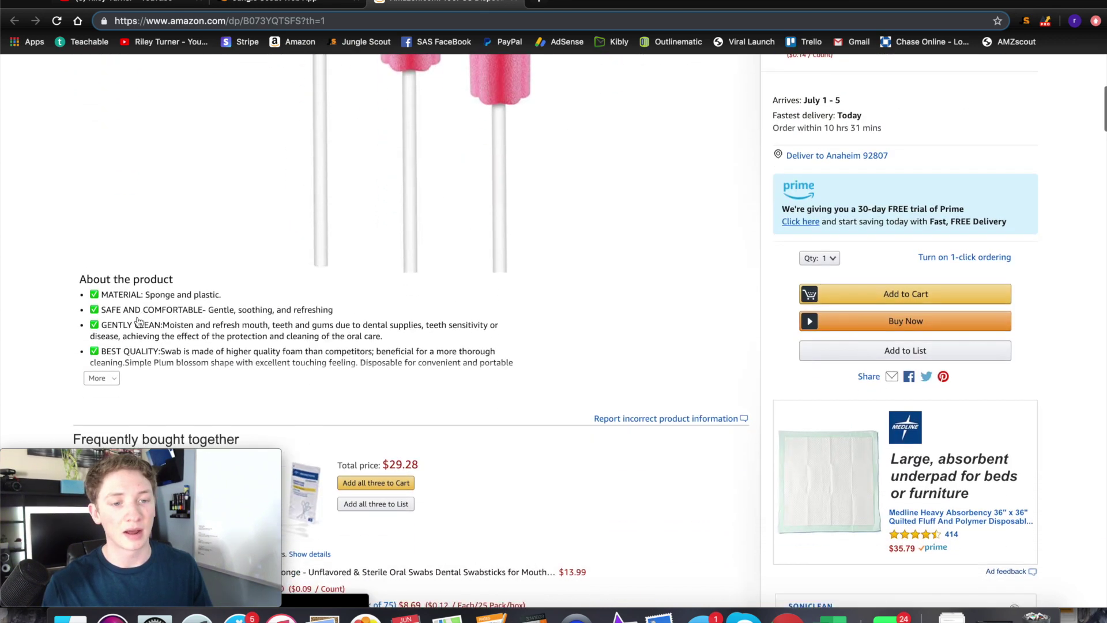
{"action": "left_click", "coordinate": [115, 379]}
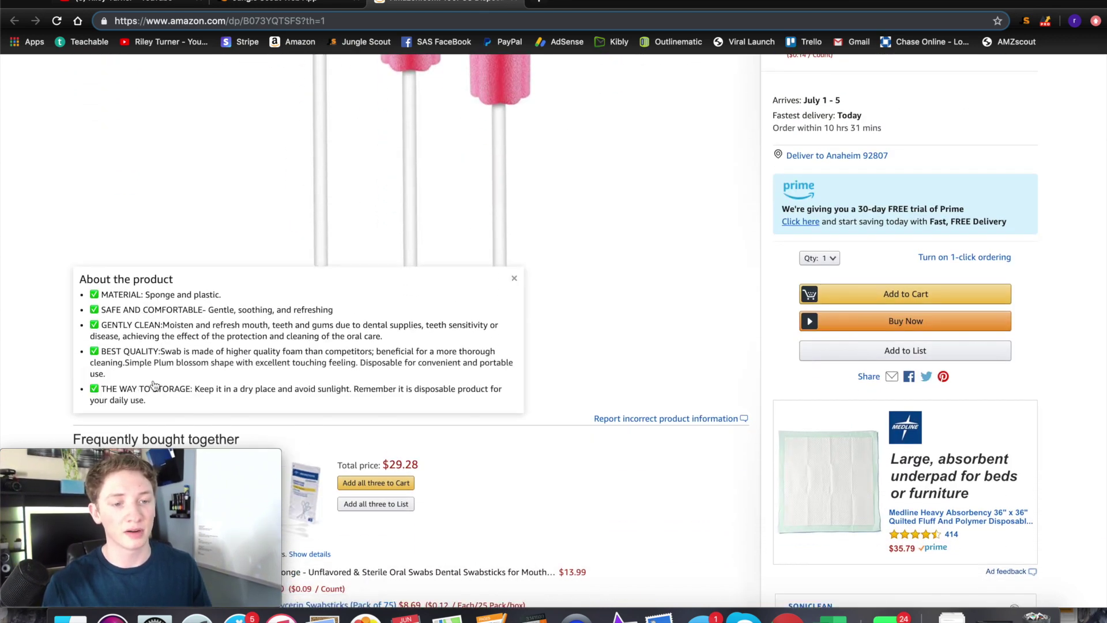
{"action": "left_click", "coordinate": [513, 283]}
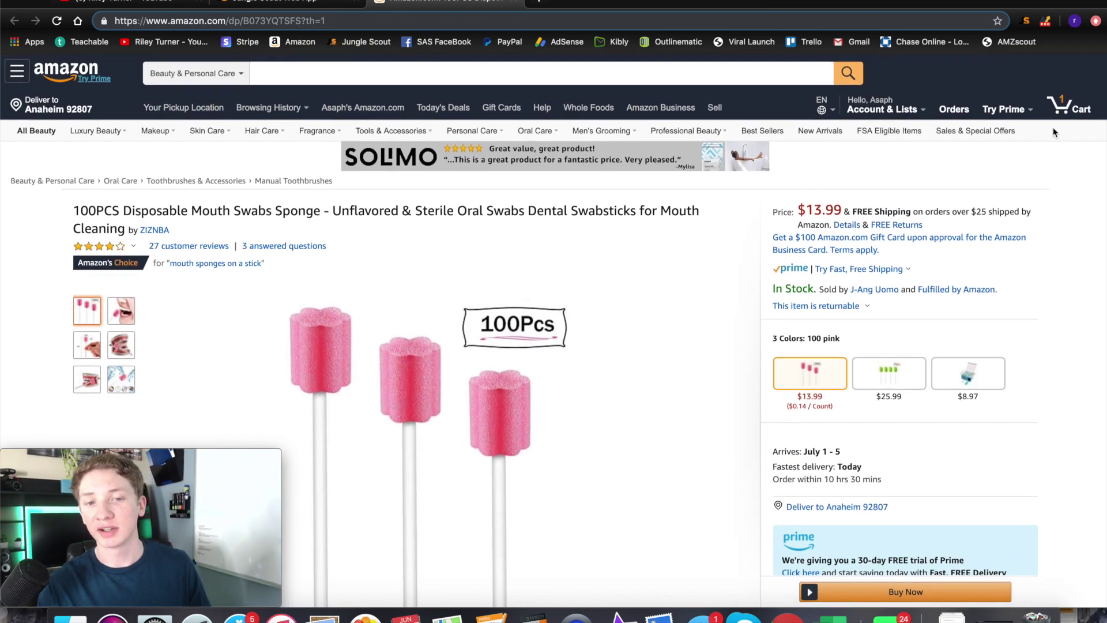
Step: Run the Jungle Scout extension on the mouth swabs listing, check its variations' sales data, and return to the Product Database
{"action": "left_click", "coordinate": [1026, 23]}
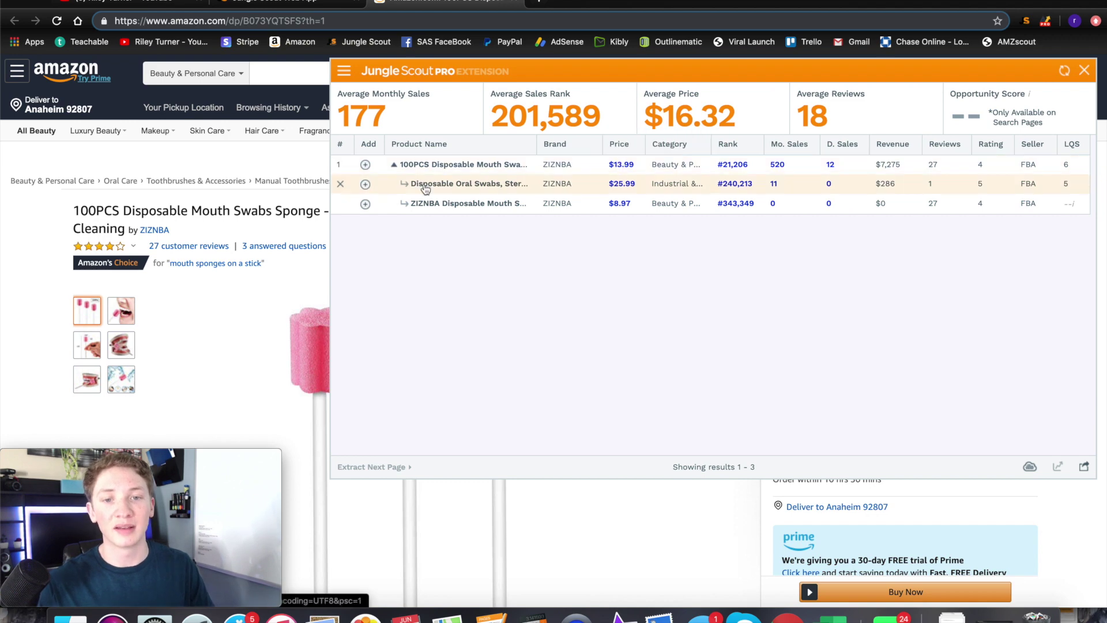
{"action": "mouse_move", "coordinate": [523, 159]}
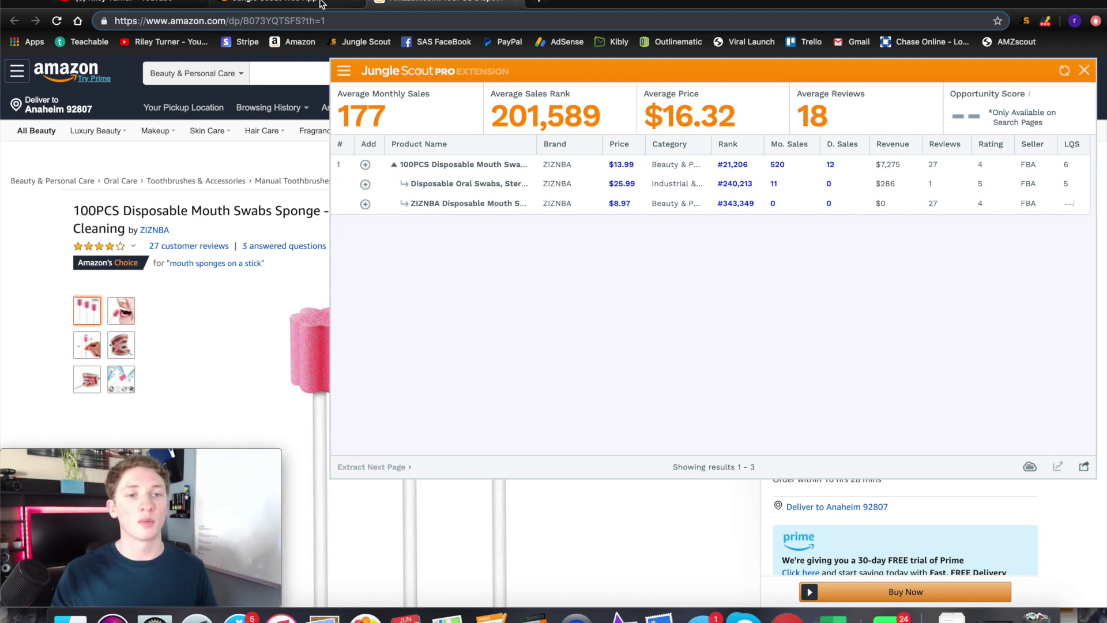
{"action": "left_click", "coordinate": [288, 3]}
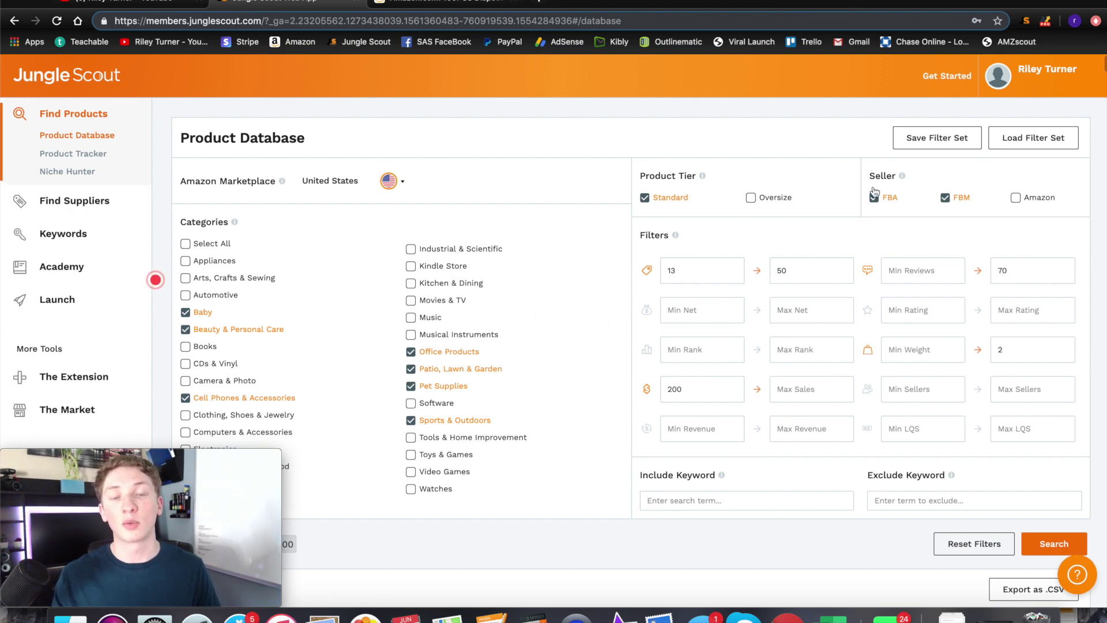
Step: Look over the Product Database filters and results, then return to the mouth swabs listing's extension sales data on Amazon
{"action": "scroll", "coordinate": [934, 358], "scroll_direction": "down", "scroll_amount": 6}
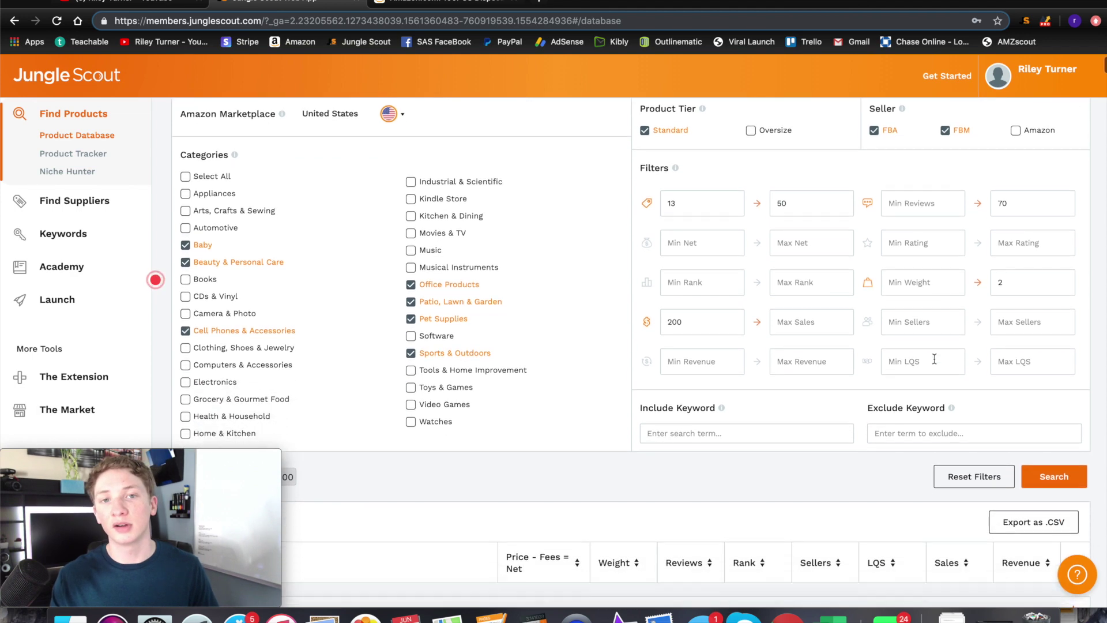
{"action": "scroll", "coordinate": [936, 364], "scroll_direction": "down", "scroll_amount": 4}
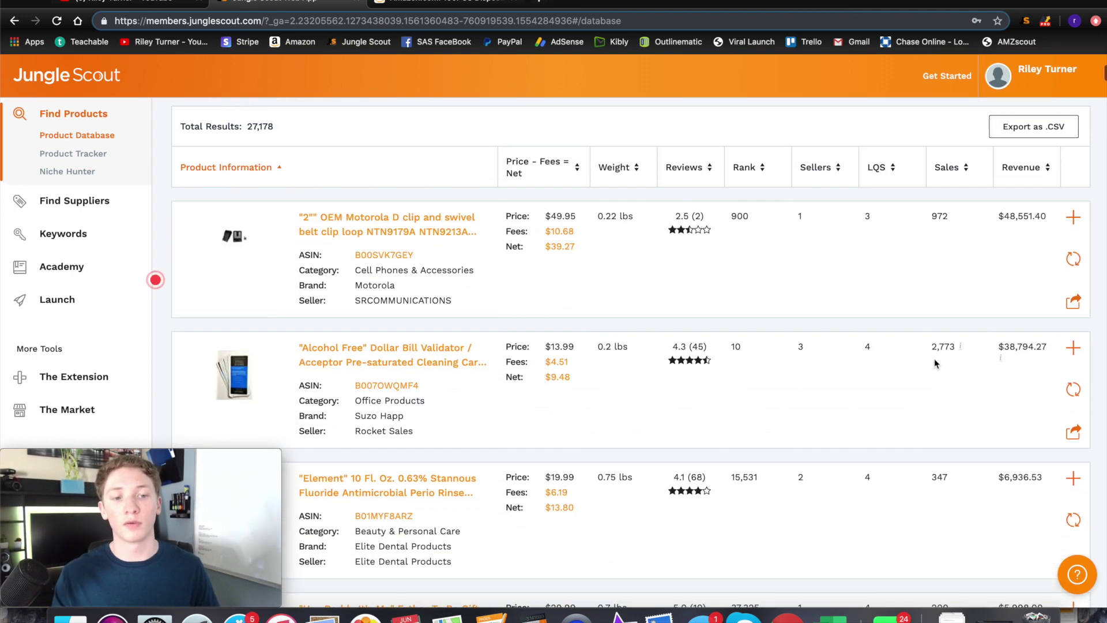
{"action": "left_click", "coordinate": [449, 2]}
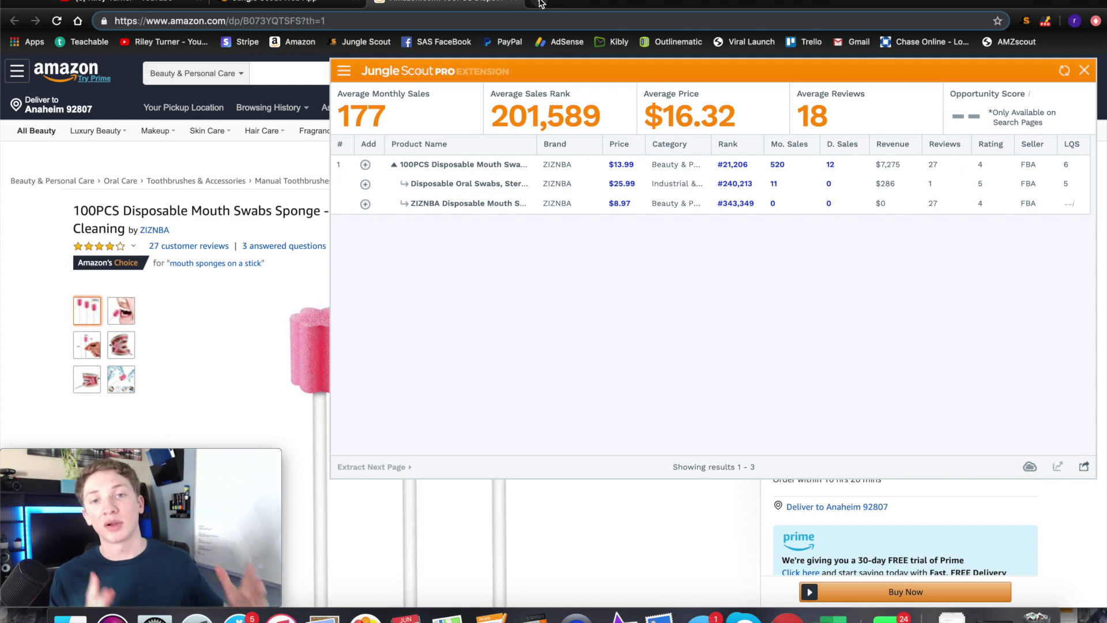
Step: Switch to the Jungle Scout website, open the Jungle Scout Web App product page and find its subscription plans
{"action": "left_click", "coordinate": [541, 3]}
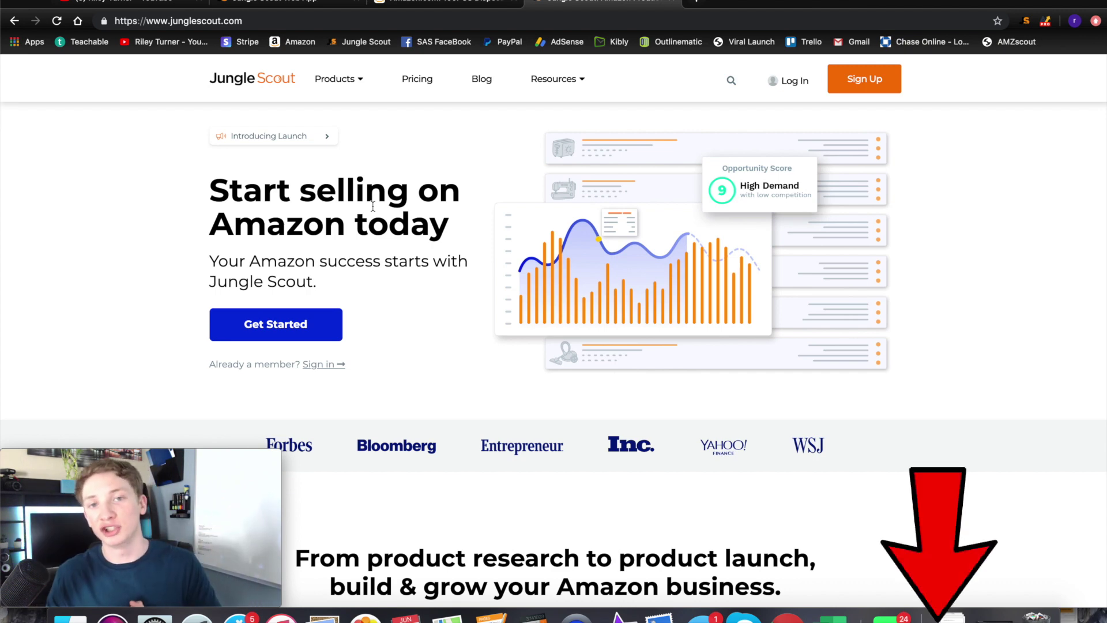
{"action": "mouse_move", "coordinate": [369, 83]}
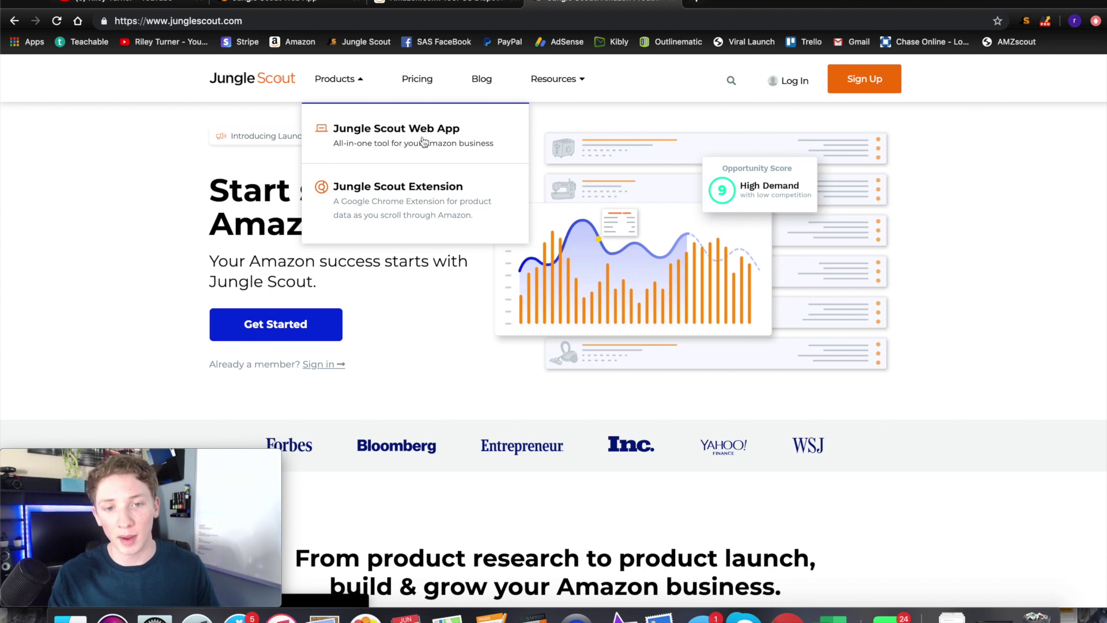
{"action": "left_click", "coordinate": [404, 136]}
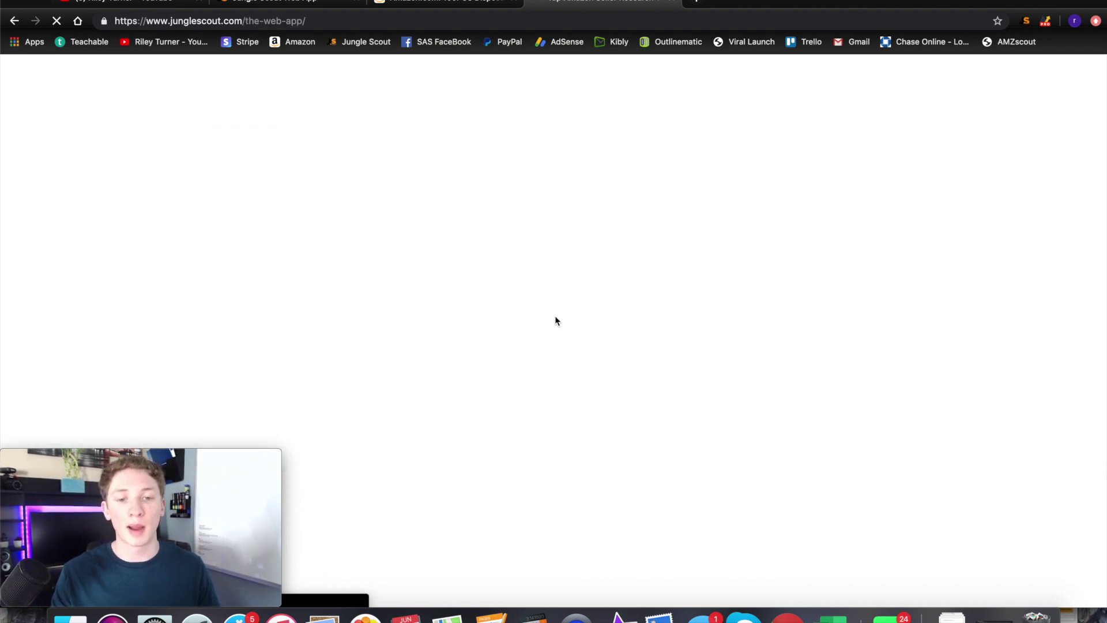
{"action": "scroll", "coordinate": [556, 320], "scroll_direction": "down", "scroll_amount": 5}
{"action": "scroll", "coordinate": [556, 317], "scroll_direction": "down", "scroll_amount": 15}
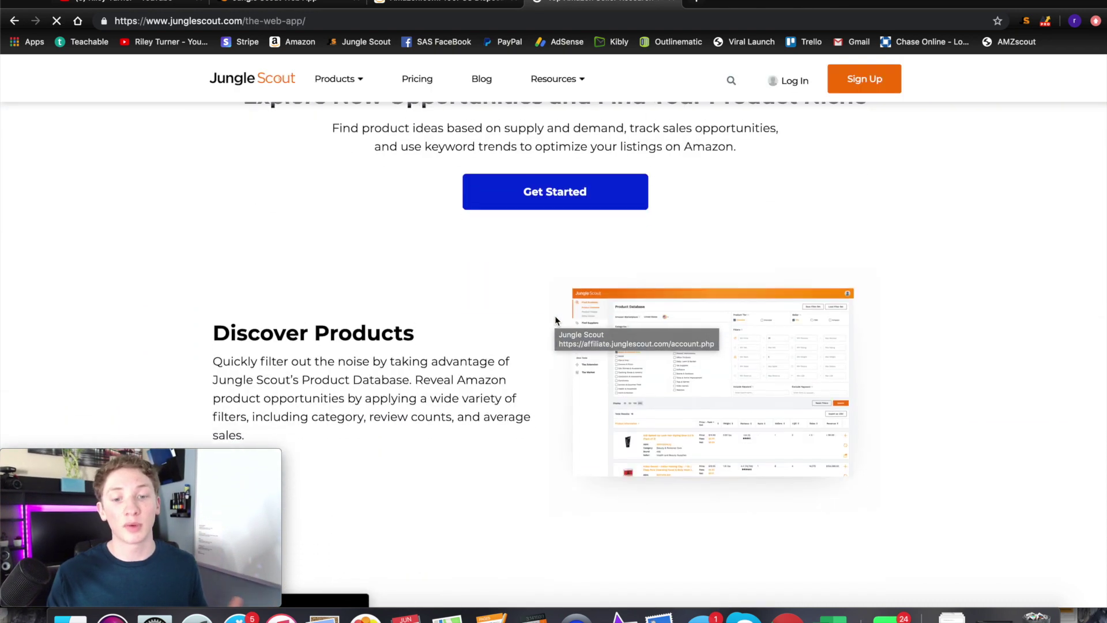
{"action": "scroll", "coordinate": [555, 320], "scroll_direction": "down", "scroll_amount": 20}
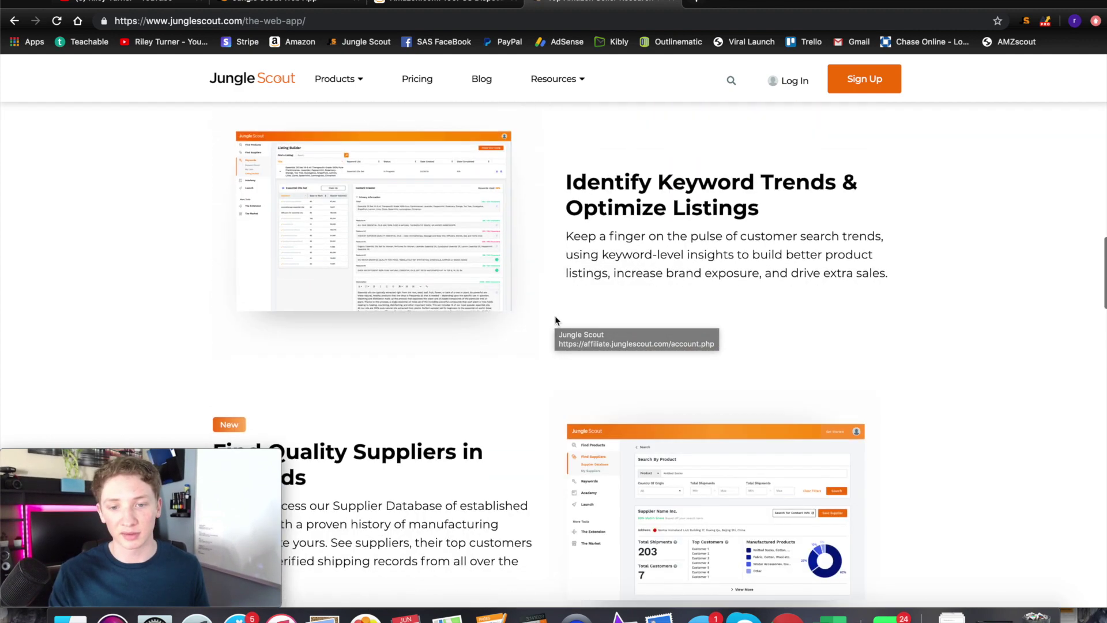
{"action": "scroll", "coordinate": [555, 316], "scroll_direction": "down", "scroll_amount": 3}
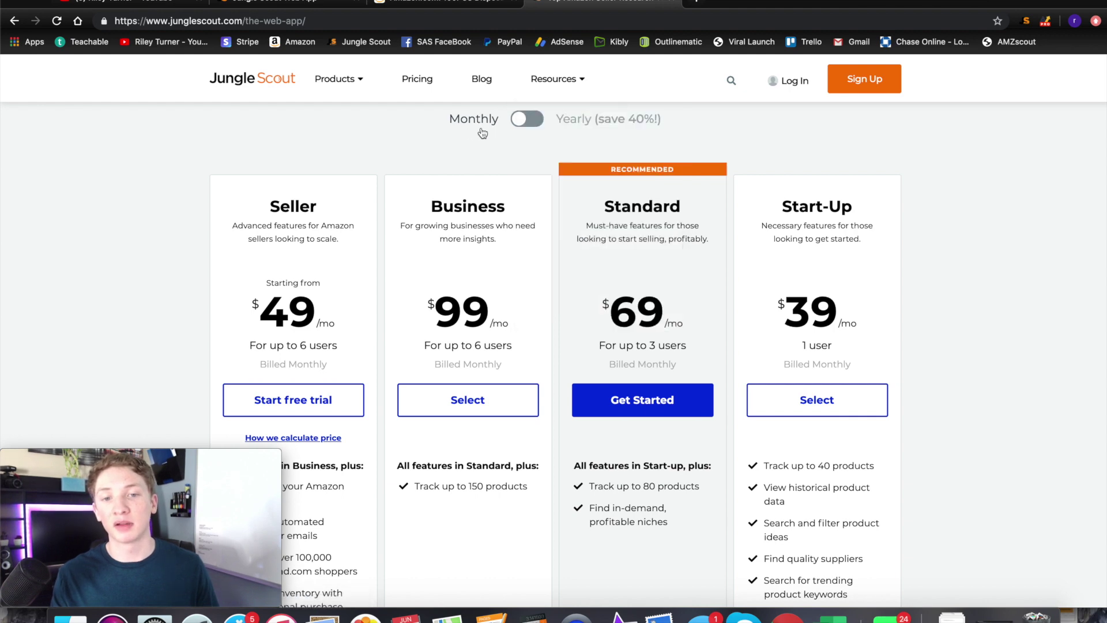
Step: Compare the Web App plan prices under yearly billing, then switch the pricing back to monthly billing
{"action": "left_click", "coordinate": [522, 120]}
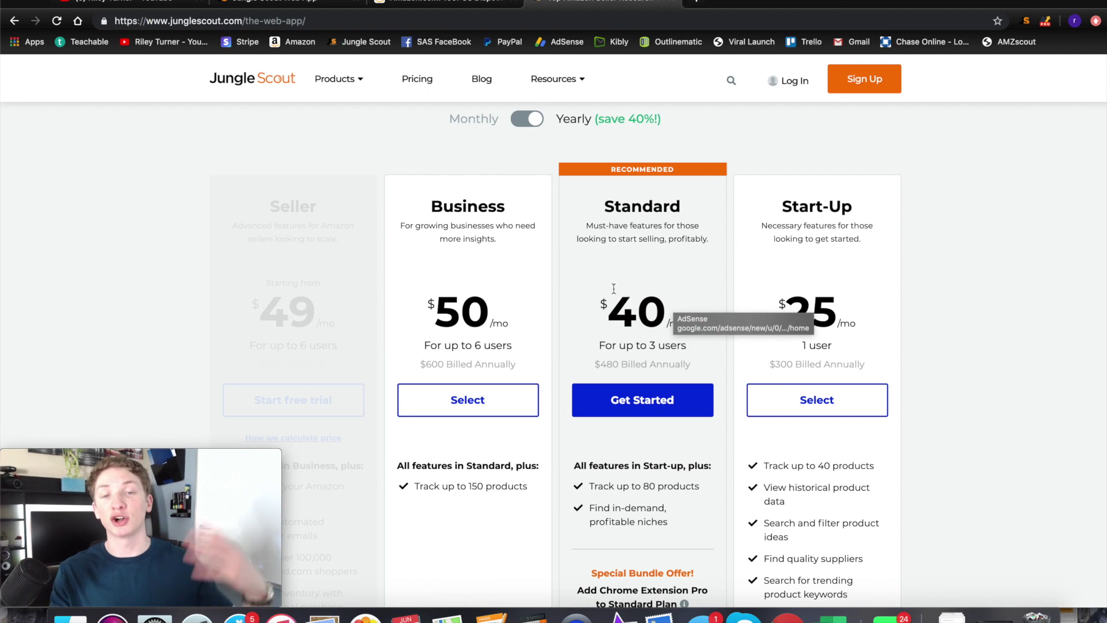
{"action": "left_click", "coordinate": [521, 118]}
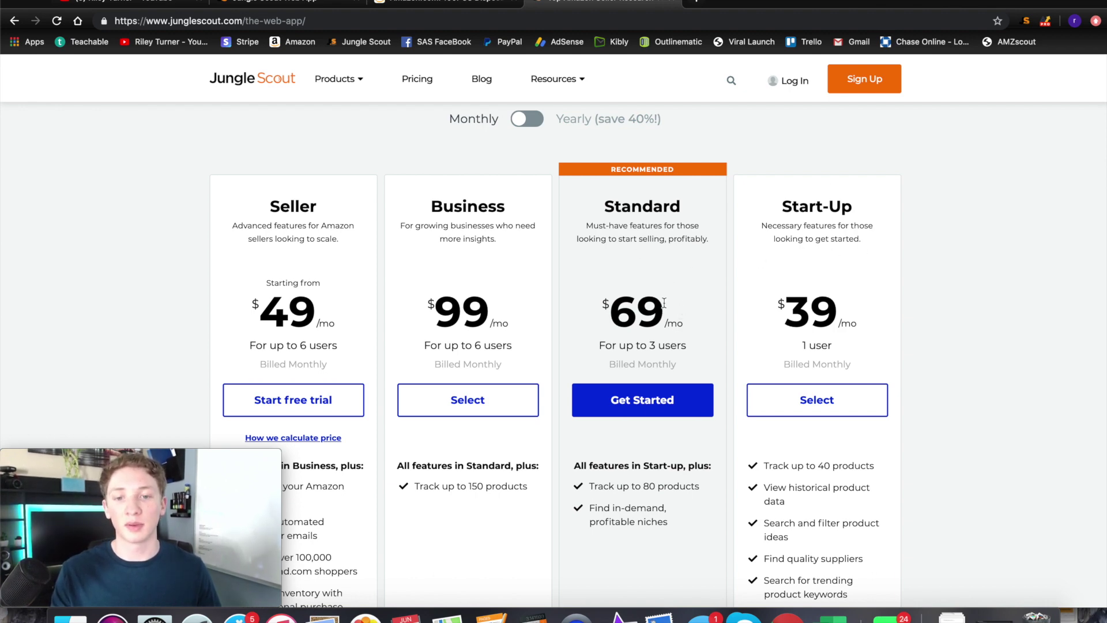
{"action": "scroll", "coordinate": [639, 274], "scroll_direction": "up", "scroll_amount": 3}
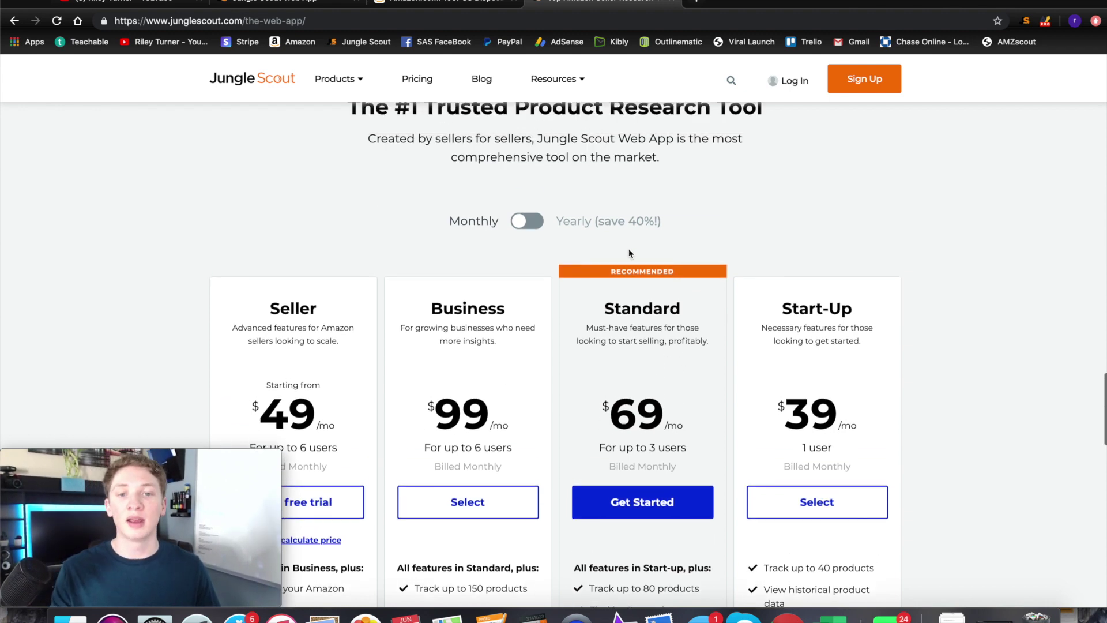
Step: Open the Jungle Scout Extension product page and compare the Chrome Extension Pro and Lite prices and features
{"action": "mouse_move", "coordinate": [333, 84]}
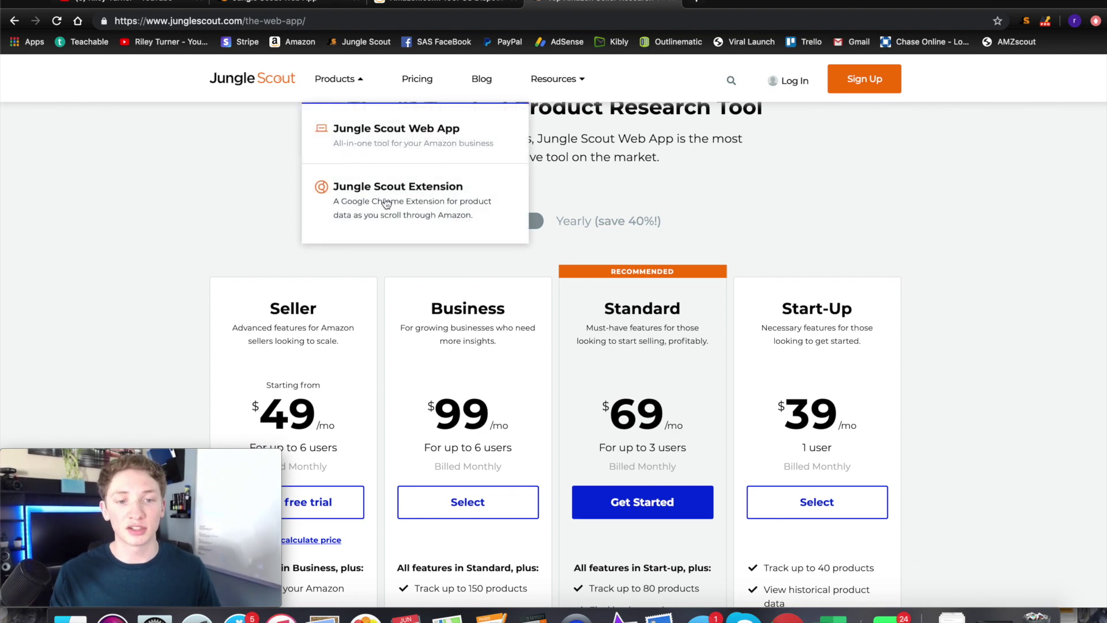
{"action": "left_click", "coordinate": [369, 201]}
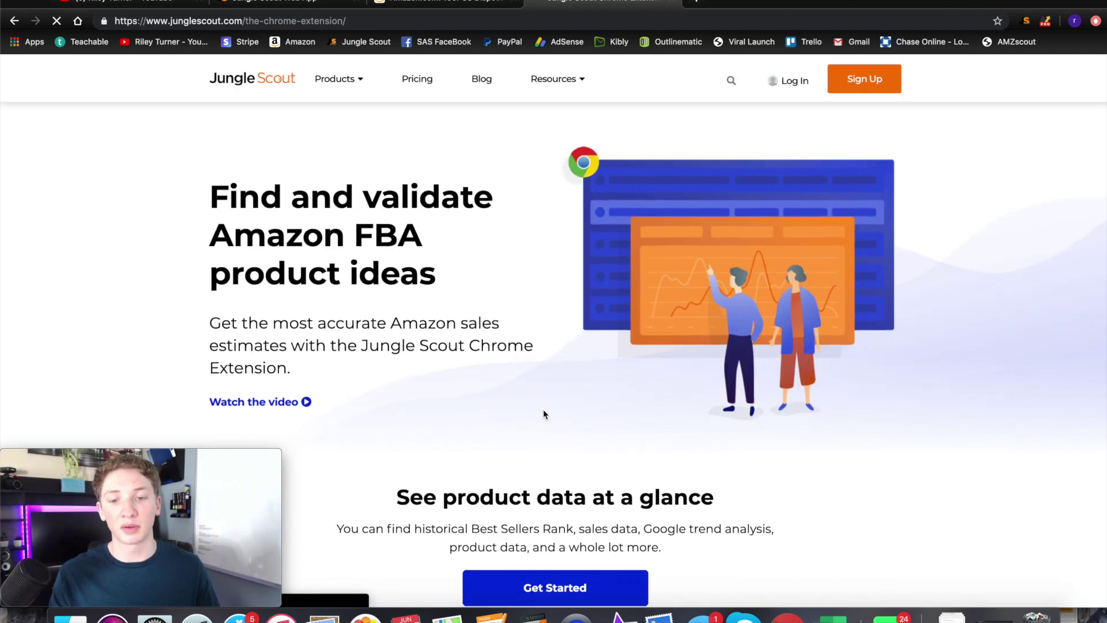
{"action": "scroll", "coordinate": [544, 413], "scroll_direction": "down", "scroll_amount": 15}
{"action": "scroll", "coordinate": [543, 413], "scroll_direction": "down", "scroll_amount": 10}
{"action": "scroll", "coordinate": [422, 292], "scroll_direction": "up", "scroll_amount": 4}
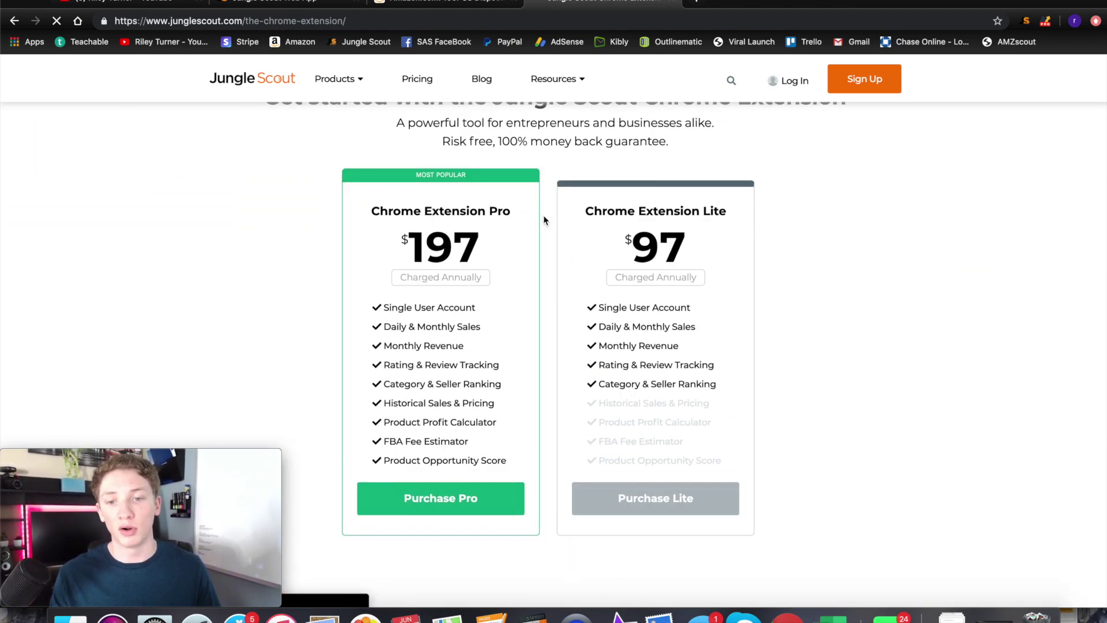